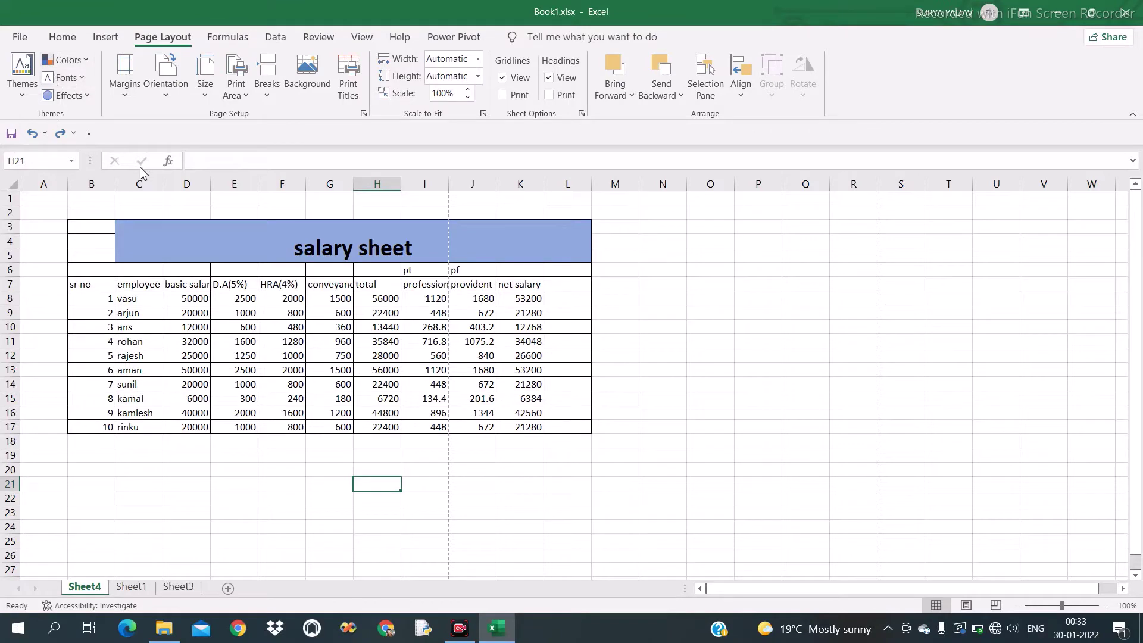
Browse the Themes gallery and the Breaks options, closing both without changes
{"action": "left_click", "coordinate": [24, 89]}
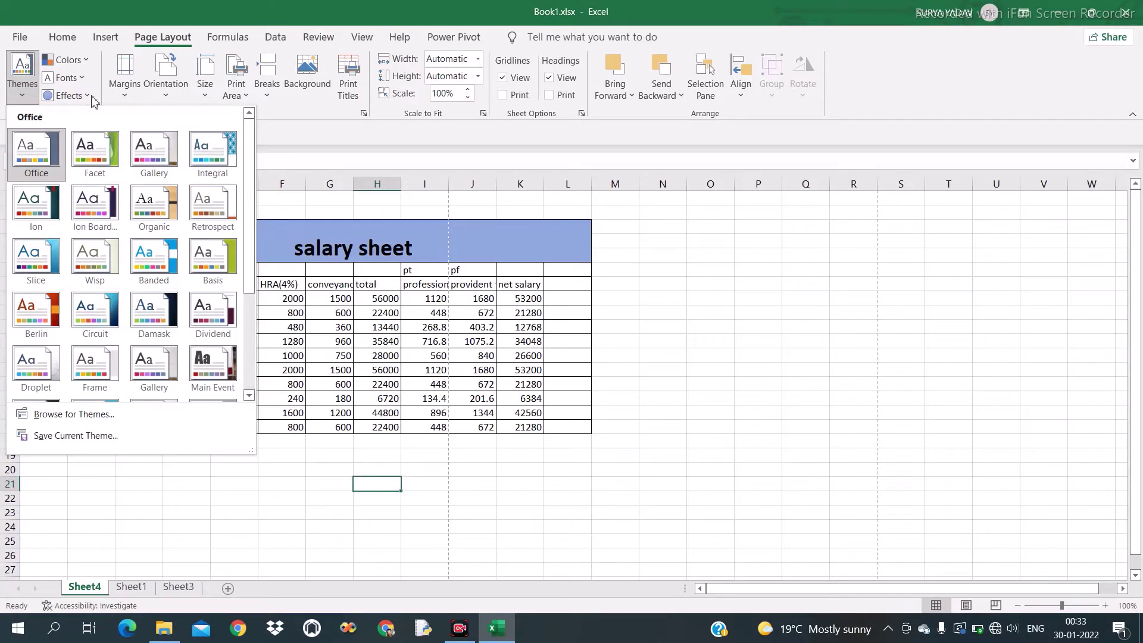
{"action": "left_click", "coordinate": [395, 213]}
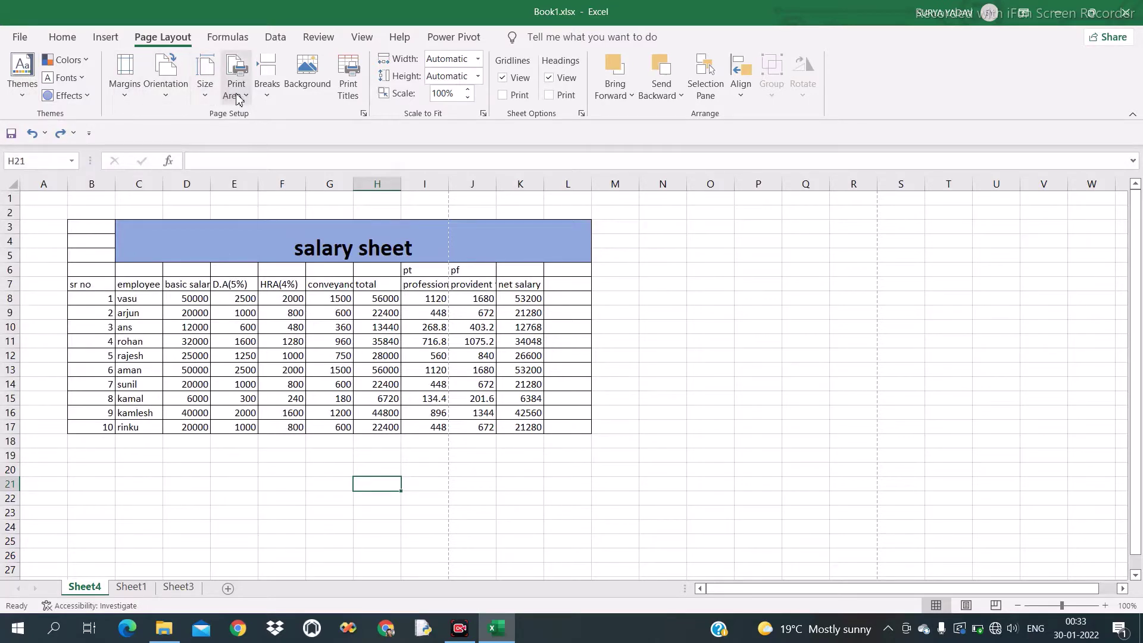
{"action": "left_click", "coordinate": [269, 97]}
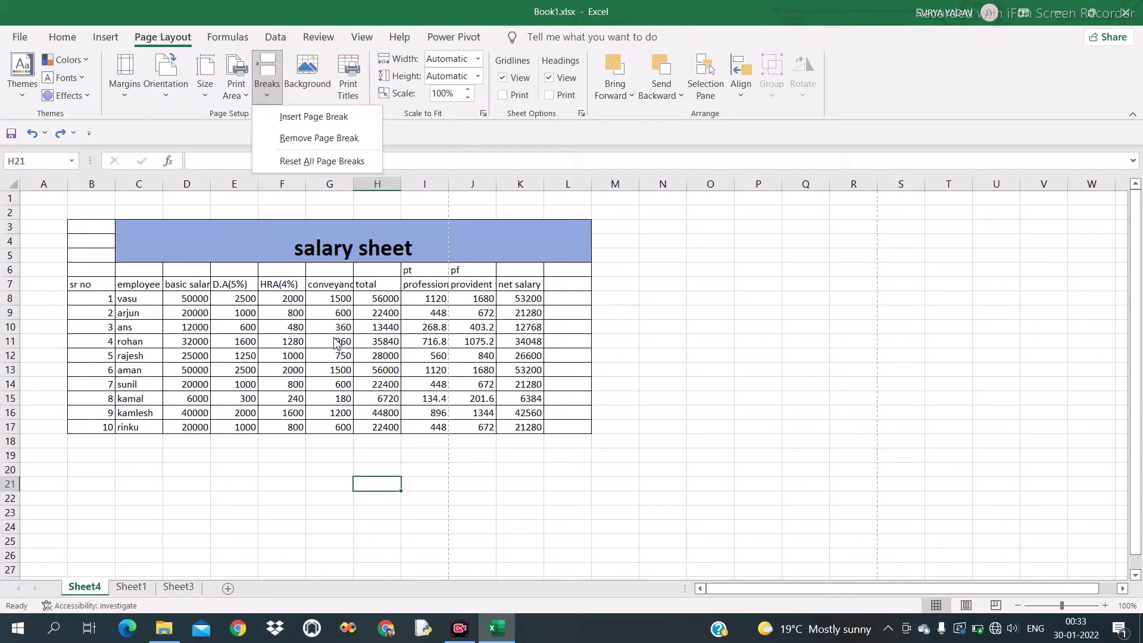
{"action": "left_click", "coordinate": [462, 453]}
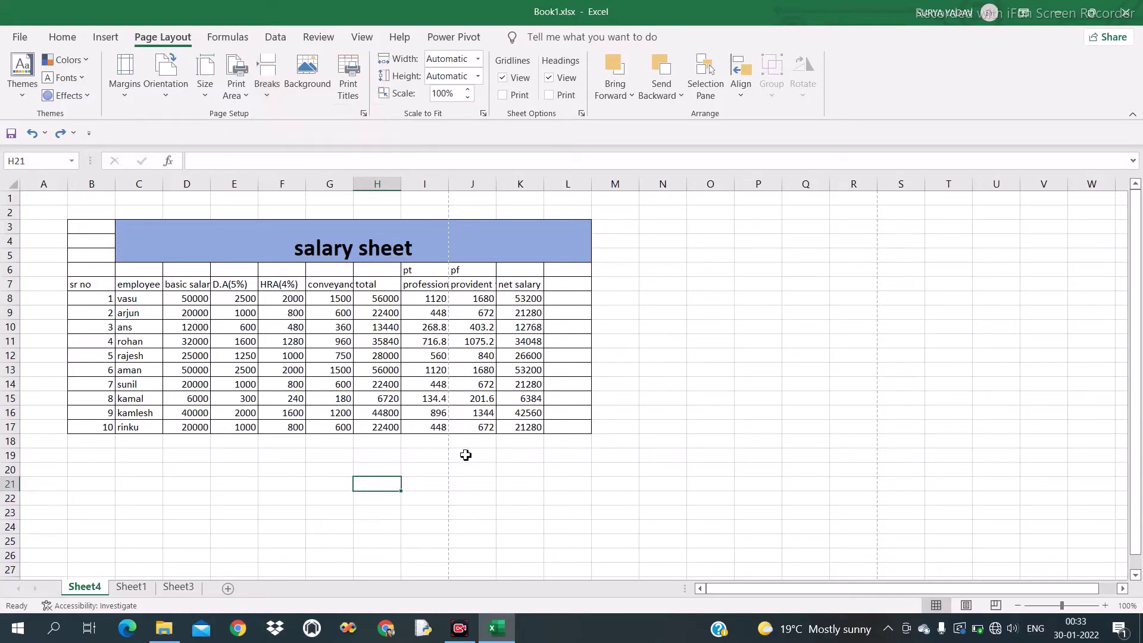
Set surya4.jpg from the my foto folder as the sheet's background picture
{"action": "left_click", "coordinate": [308, 91]}
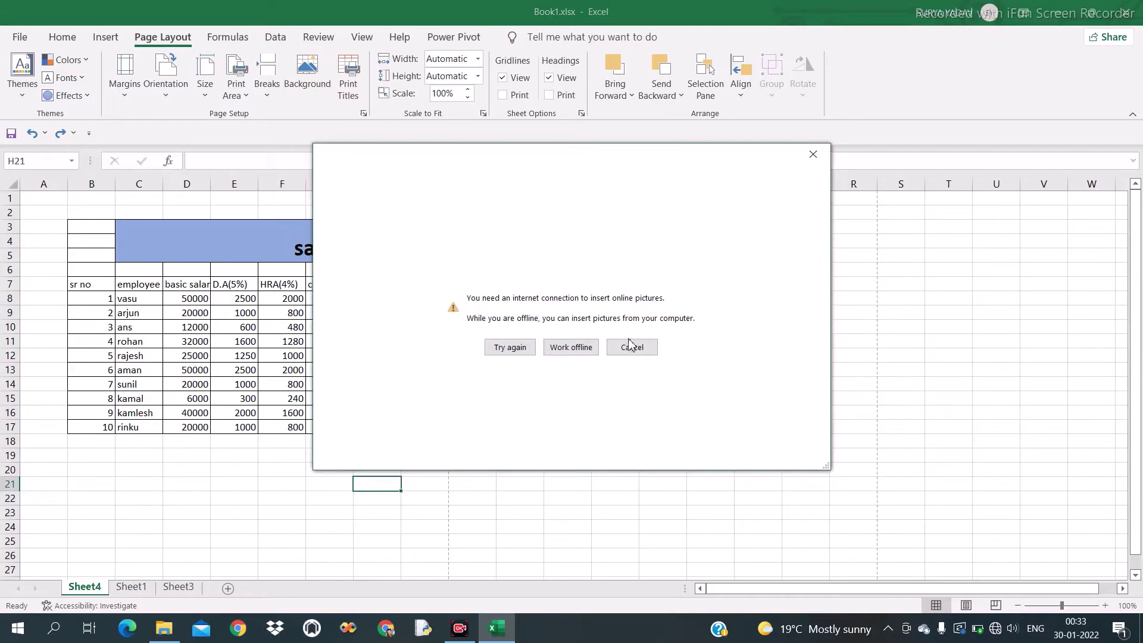
{"action": "left_click", "coordinate": [572, 349]}
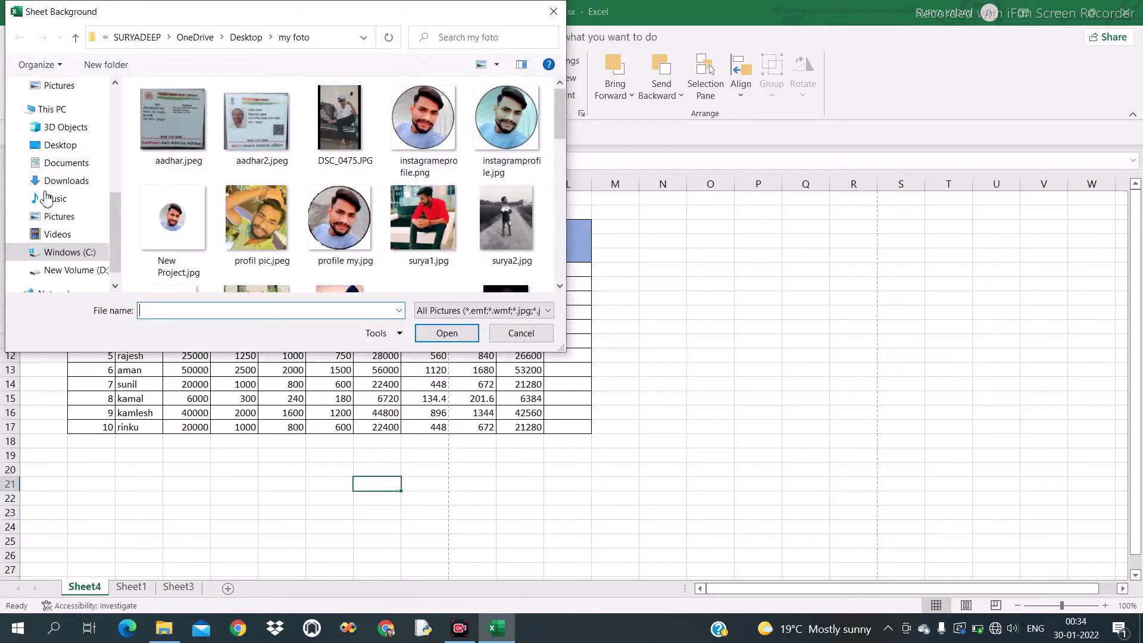
{"action": "left_click", "coordinate": [560, 287]}
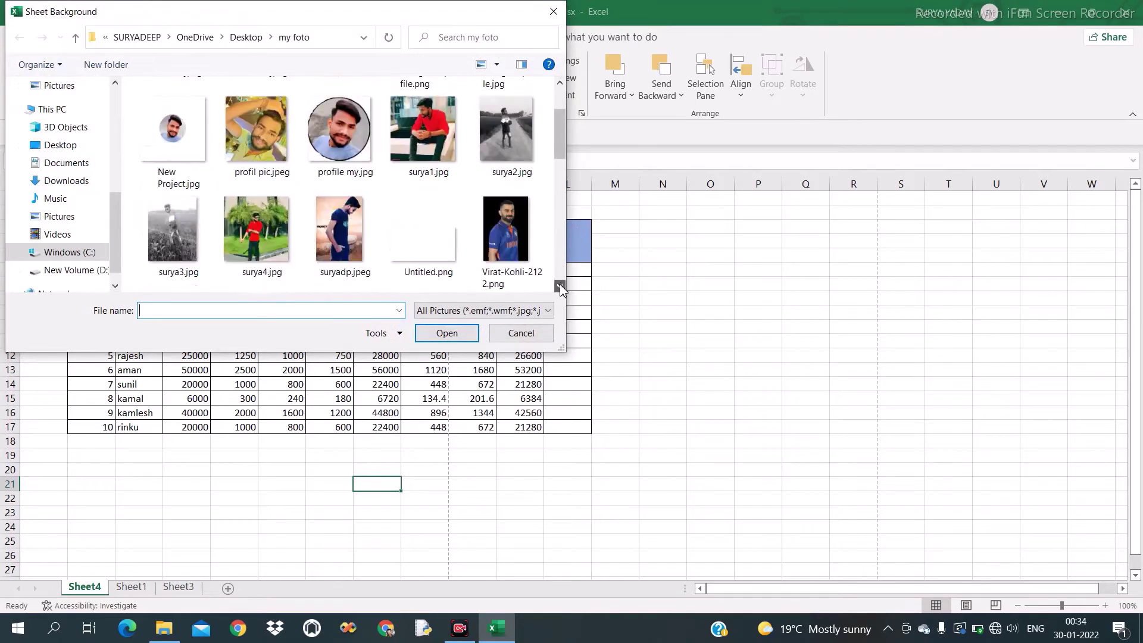
{"action": "left_click", "coordinate": [560, 286]}
{"action": "left_click", "coordinate": [253, 117]}
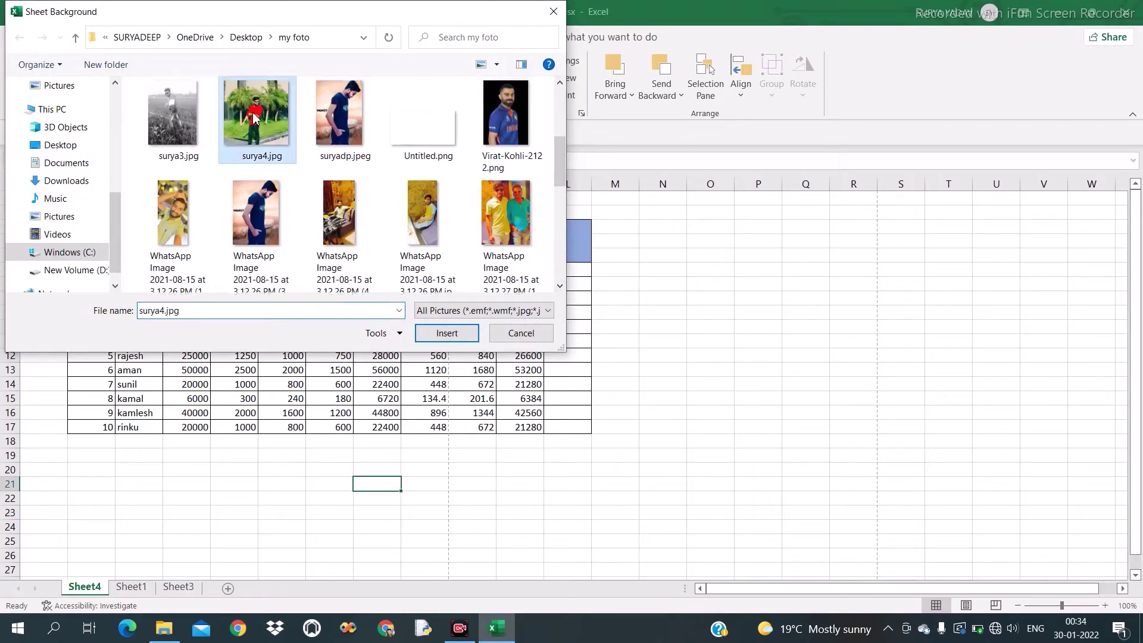
{"action": "left_click", "coordinate": [456, 340]}
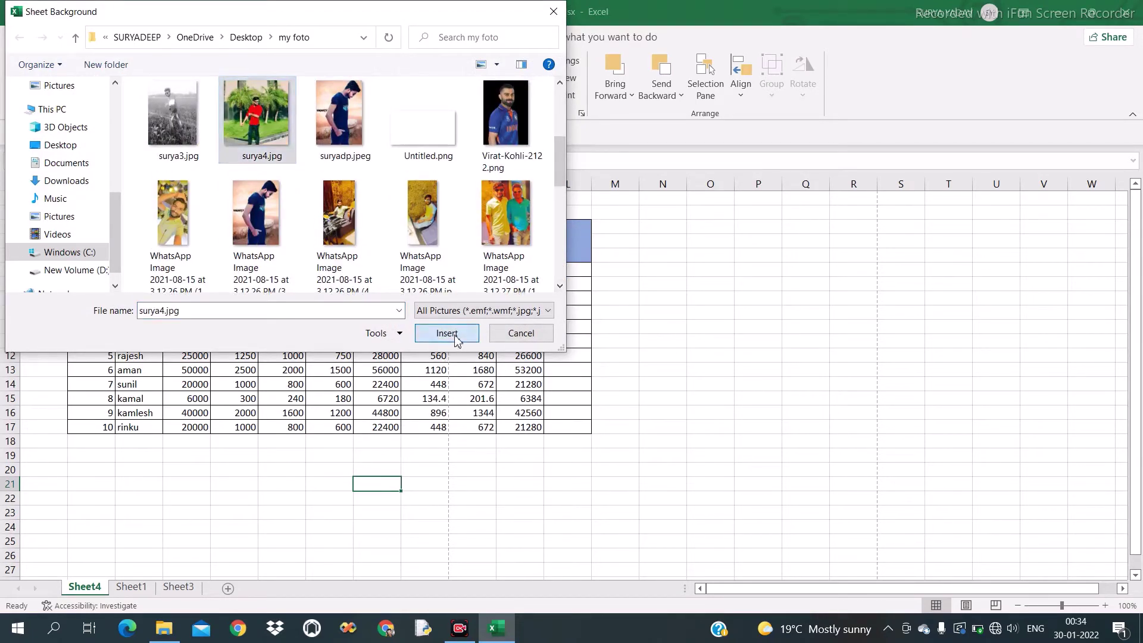
Move down column P to view the tiled surya4.jpg background, then undo it with Ctrl+Z
{"action": "key", "text": "Down"}
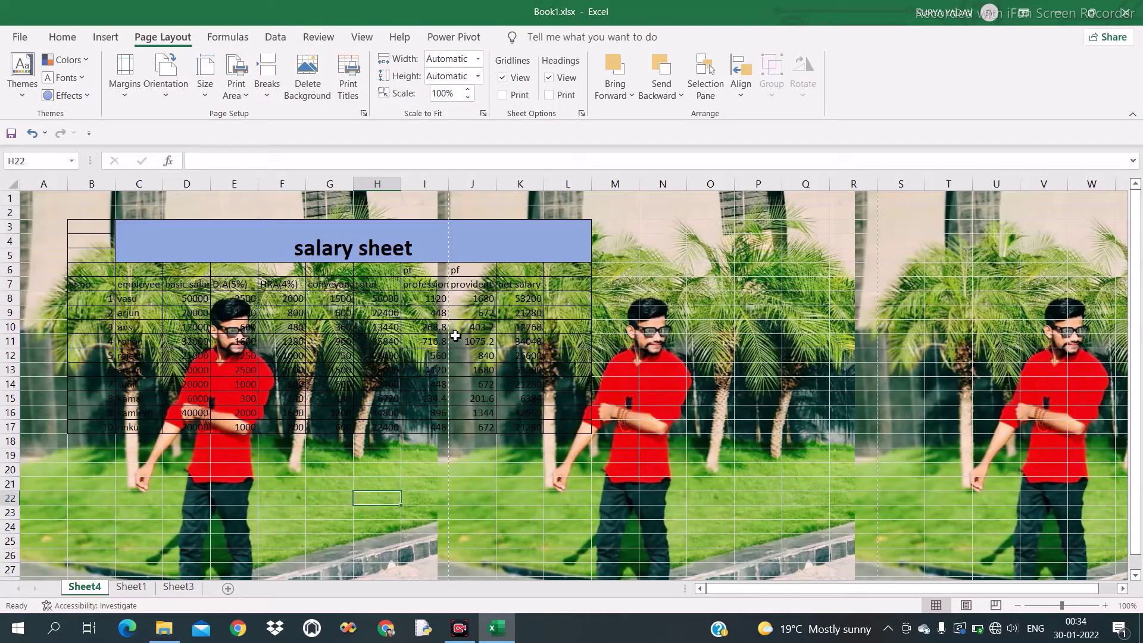
{"action": "key", "text": "Down"}
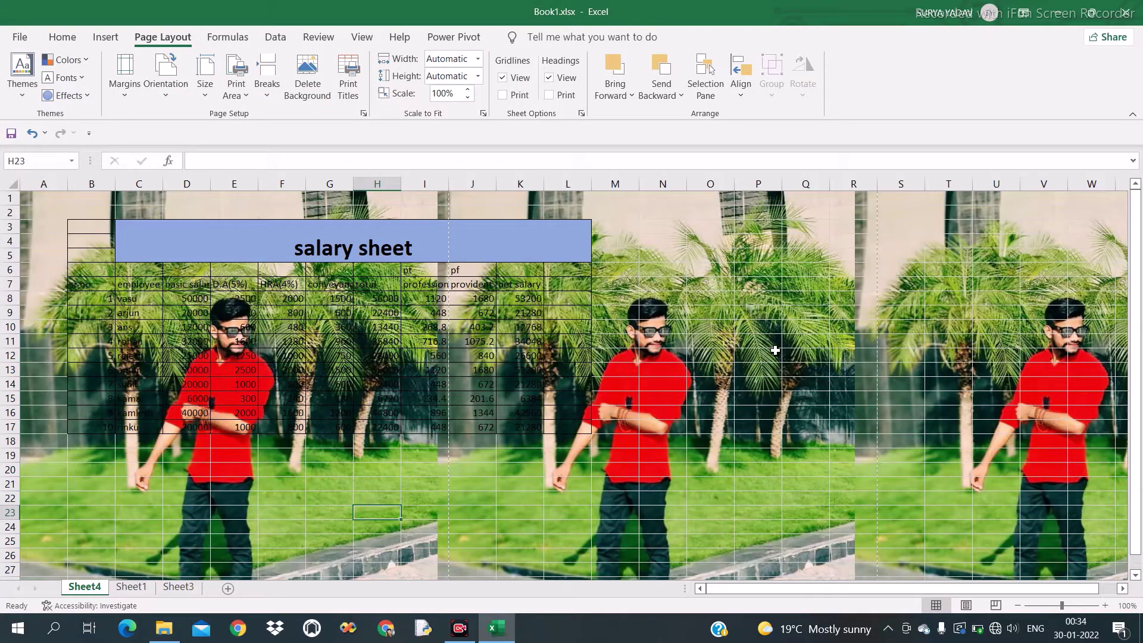
{"action": "left_click", "coordinate": [775, 351]}
{"action": "key", "text": "Down"}
{"action": "key", "text": "Down"}
{"action": "key", "text": "Down"}
{"action": "key", "text": "Down"}
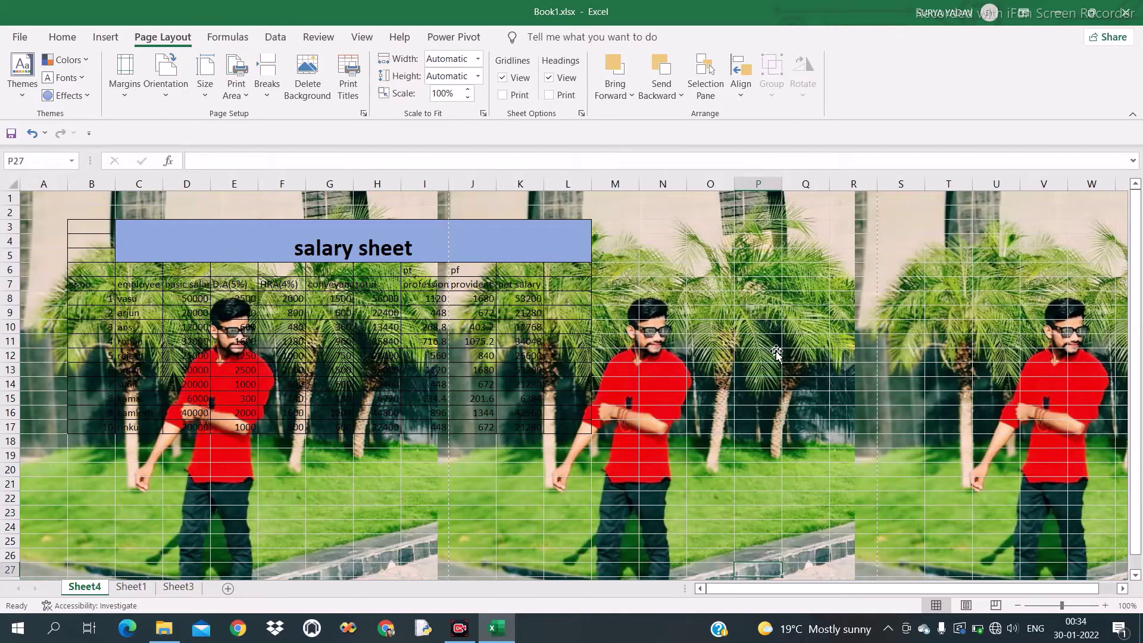
{"action": "key", "text": "Down"}
{"action": "key", "text": "Down"}
{"action": "key", "text": "Down"}
{"action": "key", "text": "Down"}
{"action": "key", "text": "Down"}
{"action": "key", "text": "Down"}
{"action": "key", "text": "Down"}
{"action": "key", "text": "Down"}
{"action": "key", "text": "Down"}
{"action": "key", "text": "Down"}
{"action": "key", "text": "Down"}
{"action": "key", "text": "Down"}
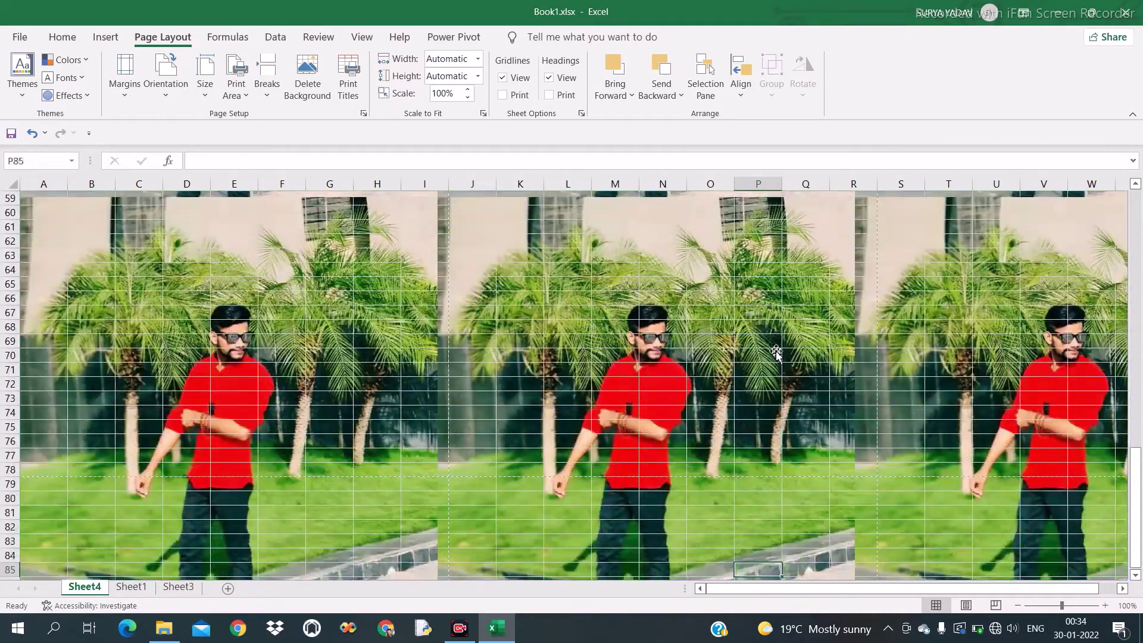
{"action": "key", "text": "Down"}
{"action": "key", "text": "Down"}
{"action": "key", "text": "Down"}
{"action": "key", "text": "Down"}
{"action": "key", "text": "Down"}
{"action": "key", "text": "Down"}
{"action": "key", "text": "Down"}
{"action": "key", "text": "Down"}
{"action": "key", "text": "Down"}
{"action": "key", "text": "Down"}
{"action": "key", "text": "Down"}
{"action": "key", "text": "Down"}
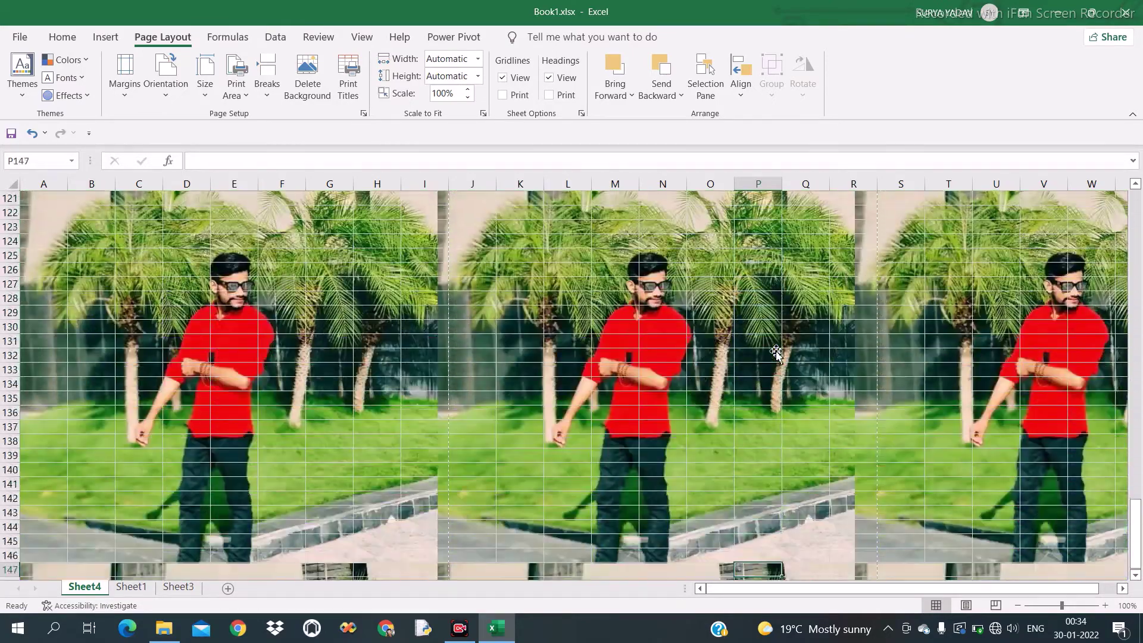
{"action": "key", "text": "Down"}
{"action": "key", "text": "Down"}
{"action": "key", "text": "Down"}
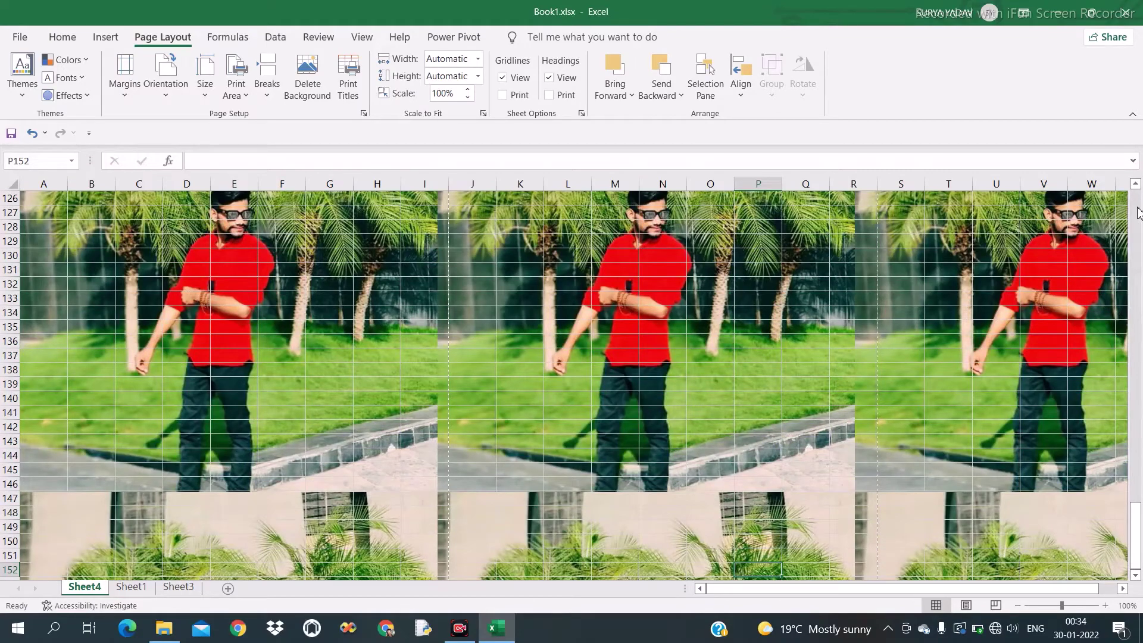
{"action": "left_click", "coordinate": [1138, 213]}
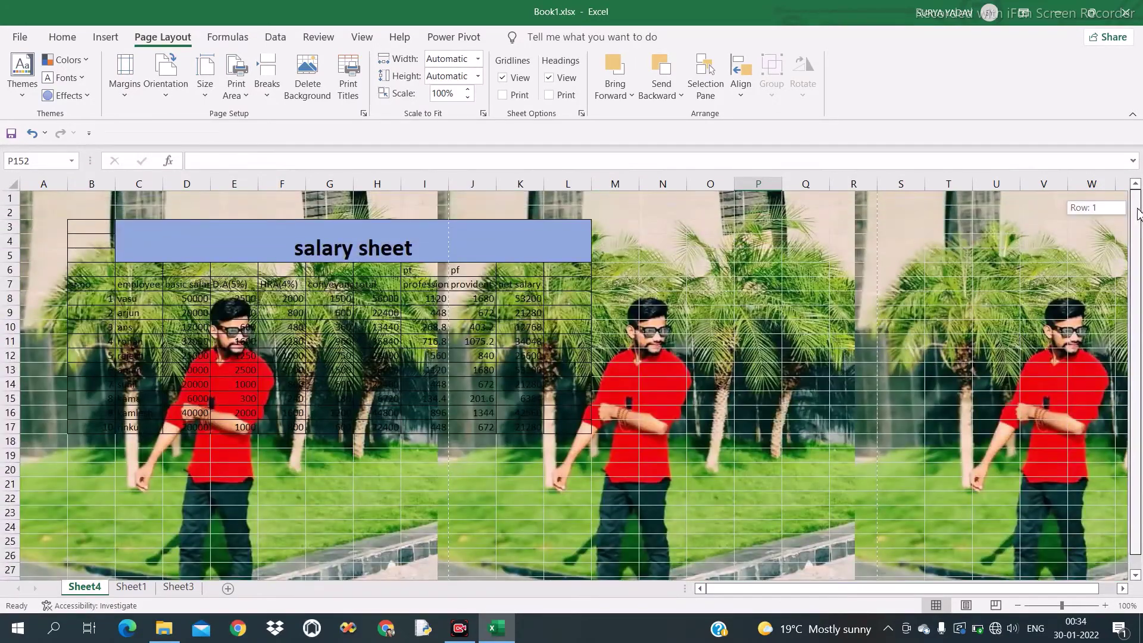
{"action": "key", "text": "ctrl+z"}
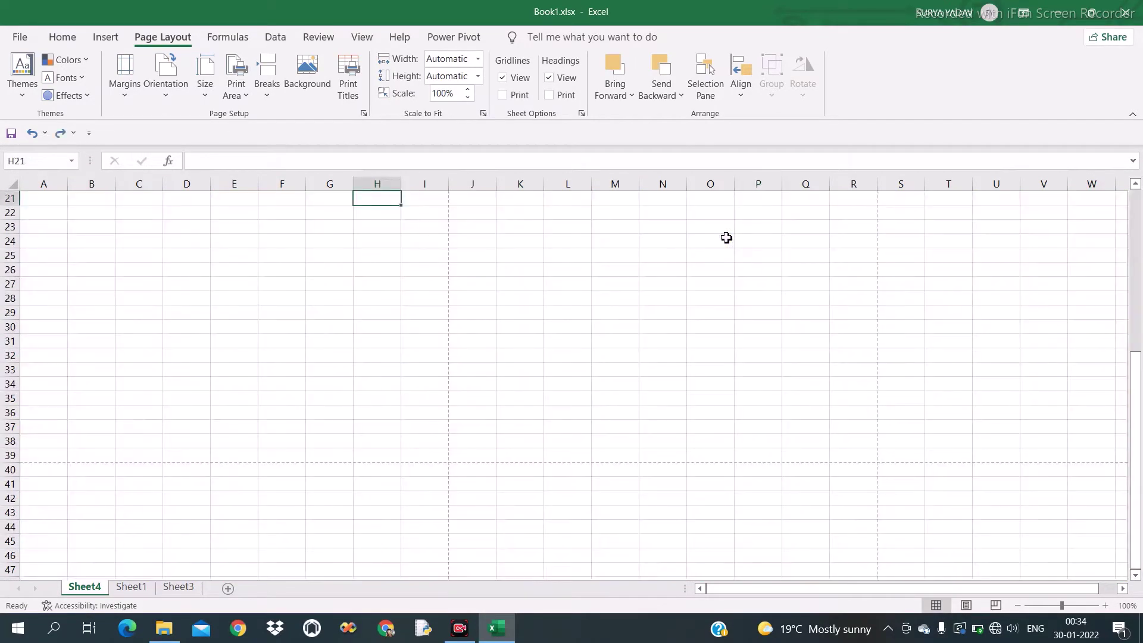
{"action": "scroll", "coordinate": [1139, 240], "scroll_direction": "up", "scroll_amount": 7}
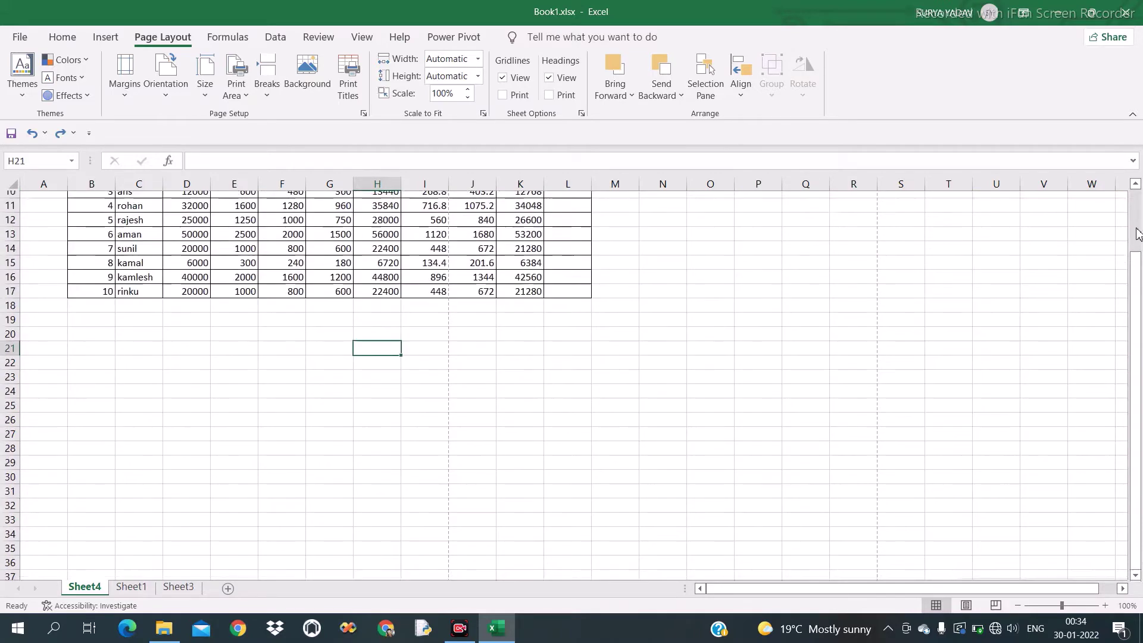
{"action": "left_click", "coordinate": [685, 316]}
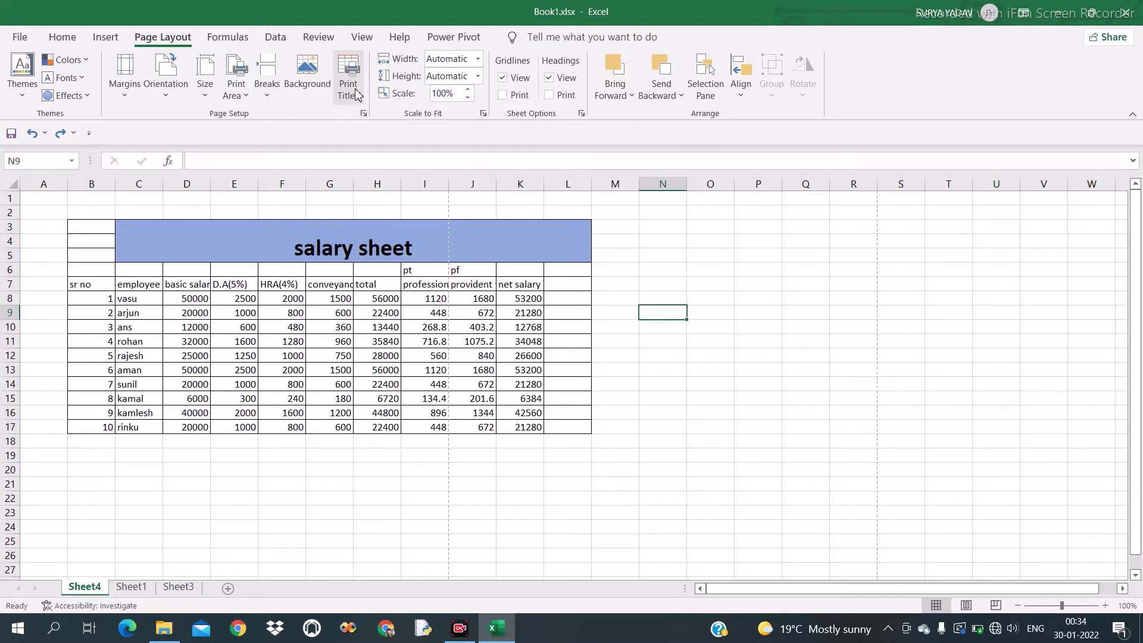
Set the print area to the single cell N9, then select the table B3:L17 and click M3
{"action": "left_click", "coordinate": [246, 95]}
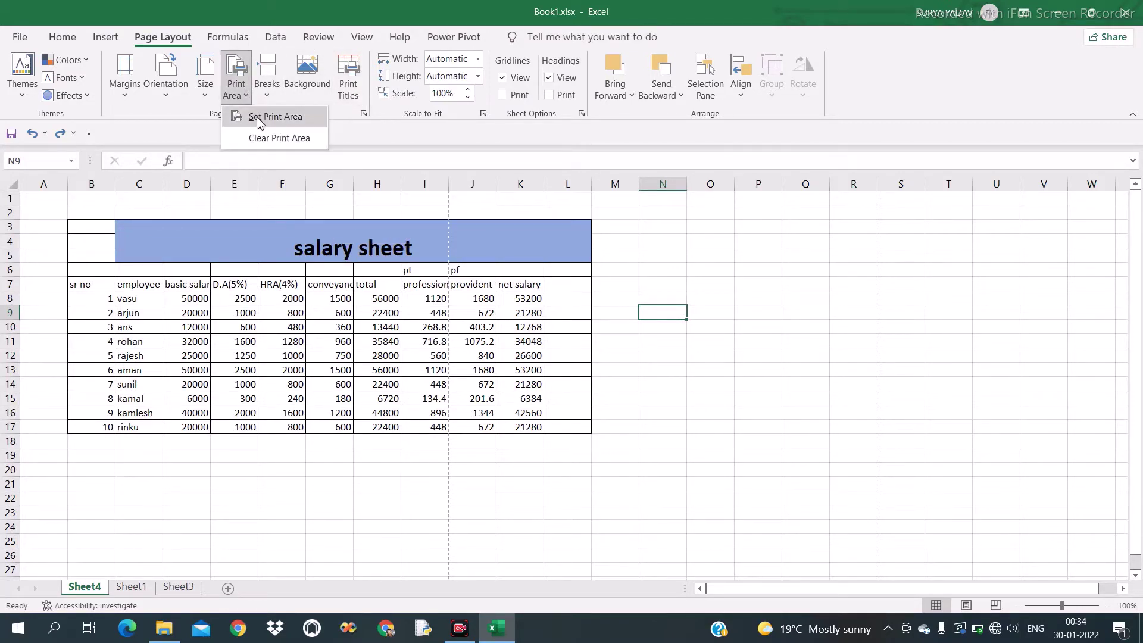
{"action": "left_click", "coordinate": [258, 117]}
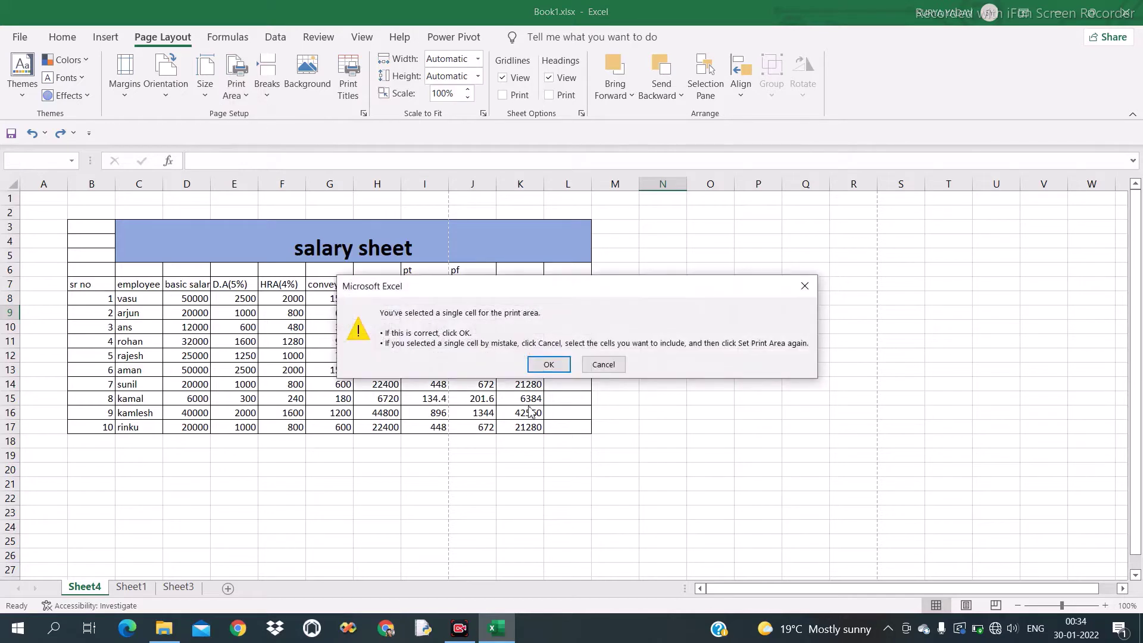
{"action": "left_click", "coordinate": [552, 363]}
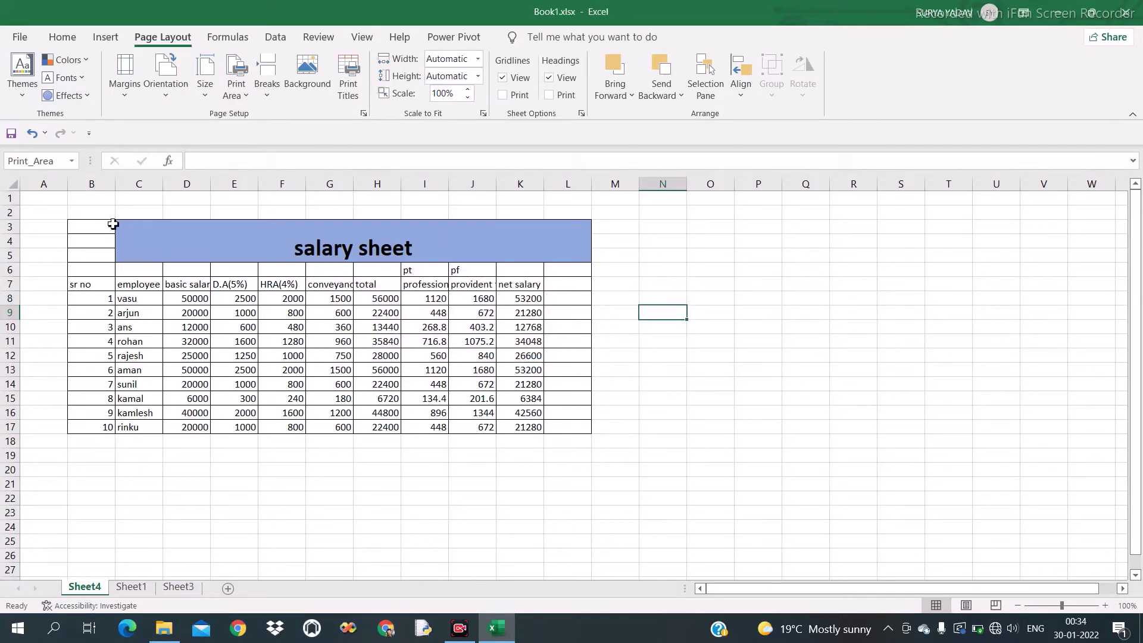
{"action": "left_click_drag", "start_coordinate": [90, 229], "coordinate": [331, 442]}
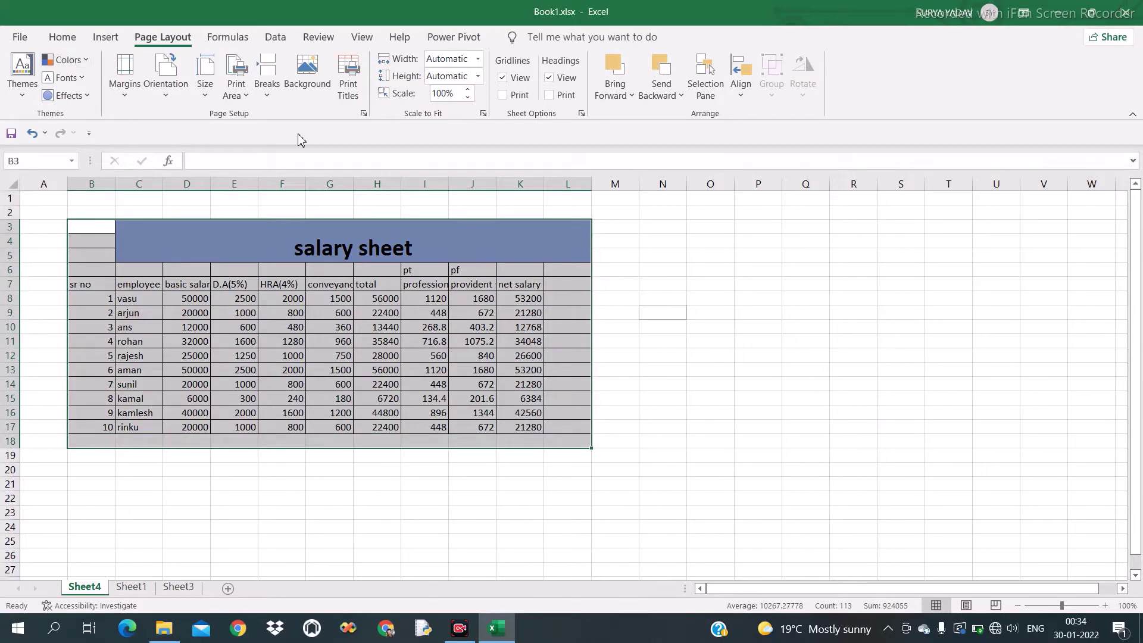
{"action": "left_click", "coordinate": [613, 223]}
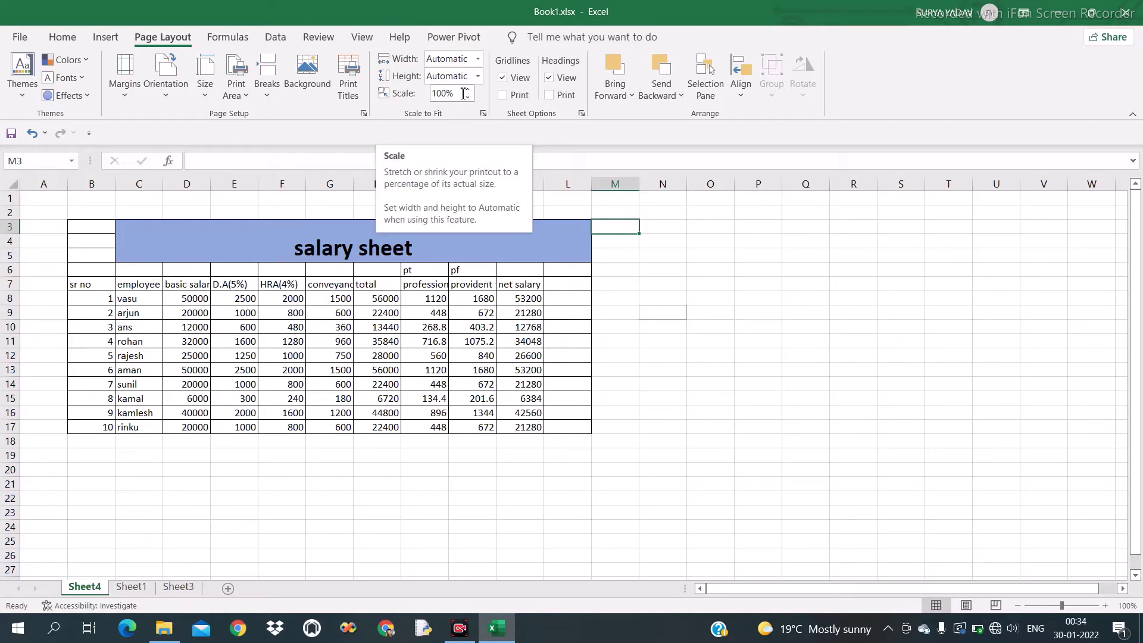
{"action": "left_click", "coordinate": [477, 60]}
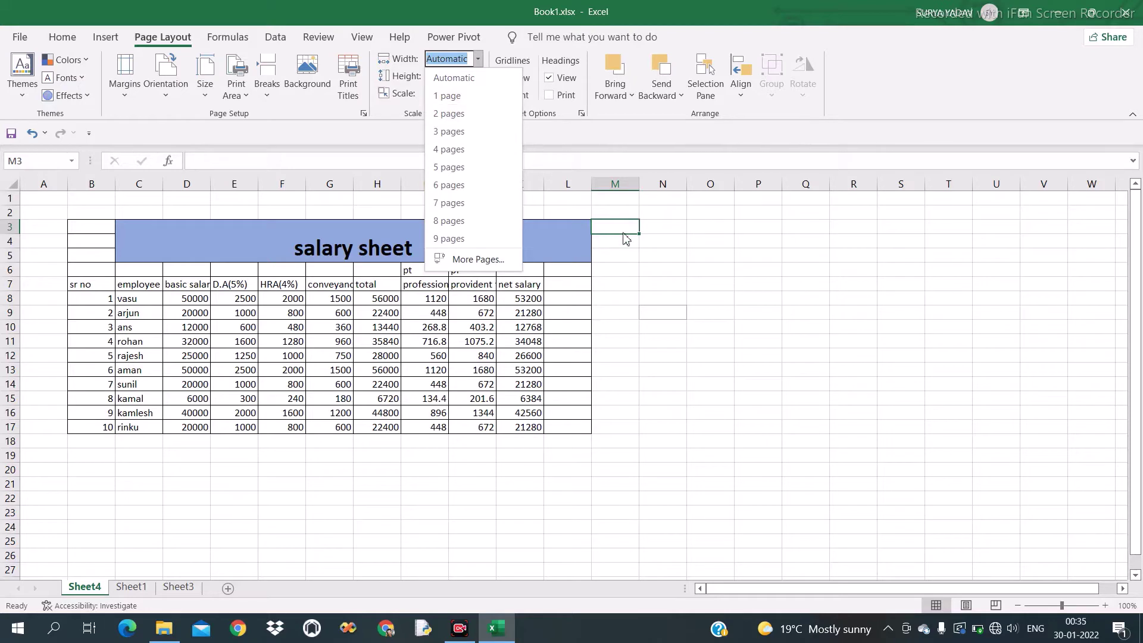
{"action": "left_click", "coordinate": [638, 267]}
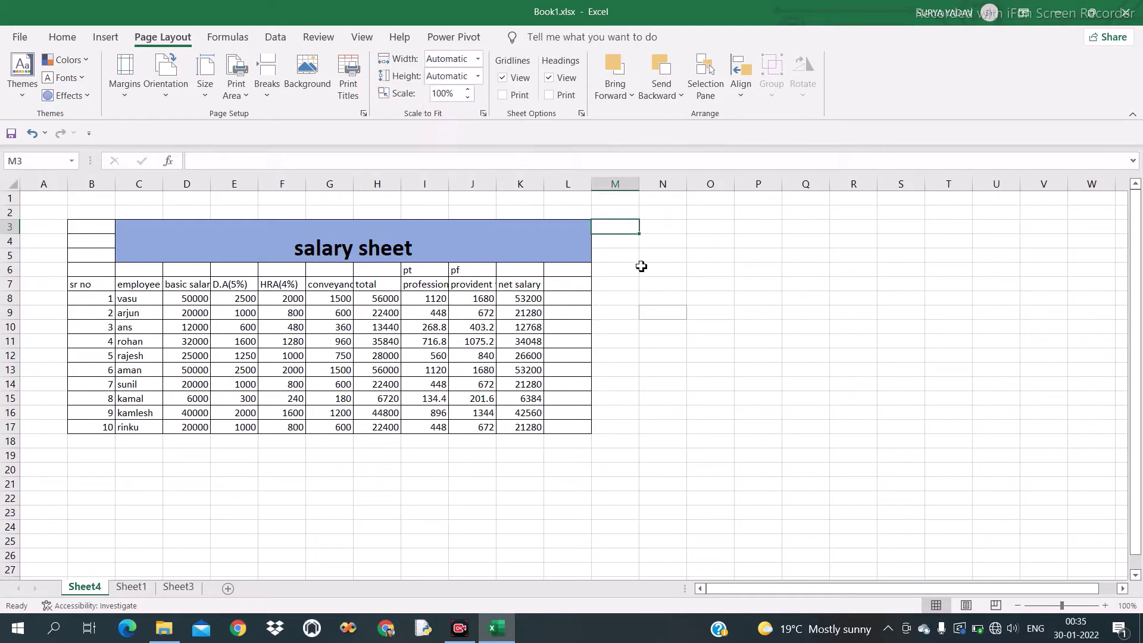
{"action": "left_click", "coordinate": [477, 58]}
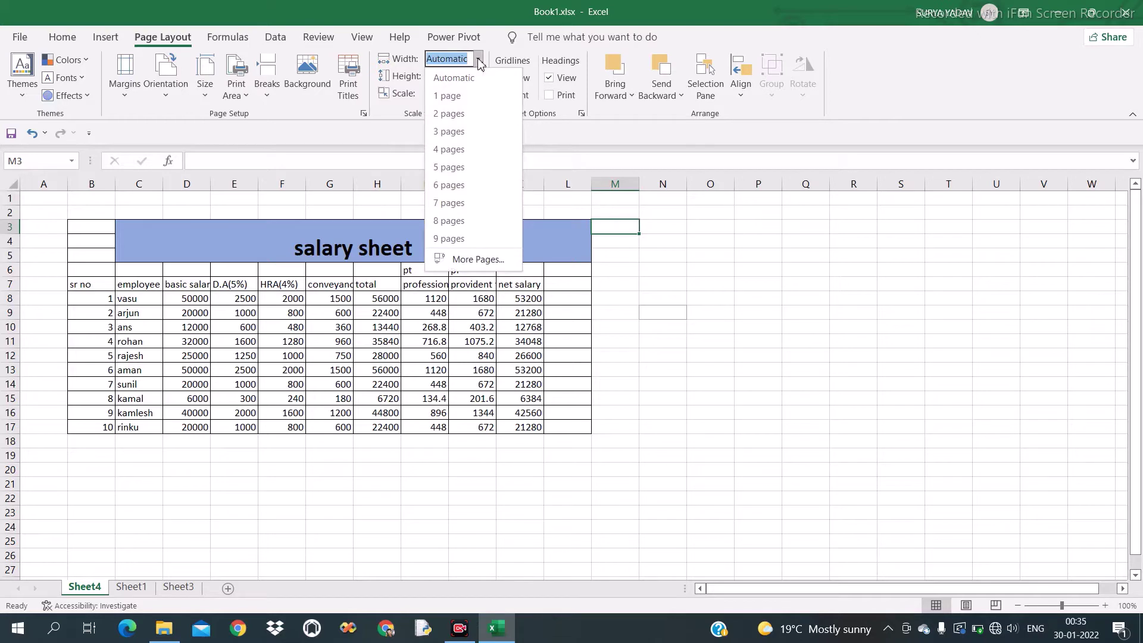
{"action": "left_click", "coordinate": [450, 97]}
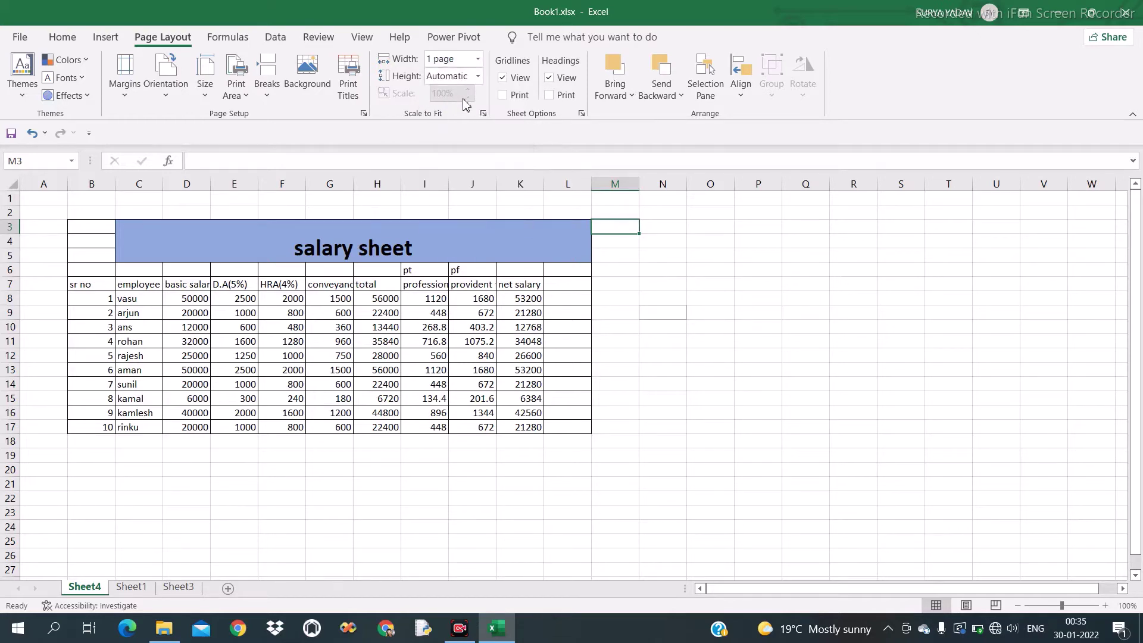
{"action": "left_click", "coordinate": [478, 77]}
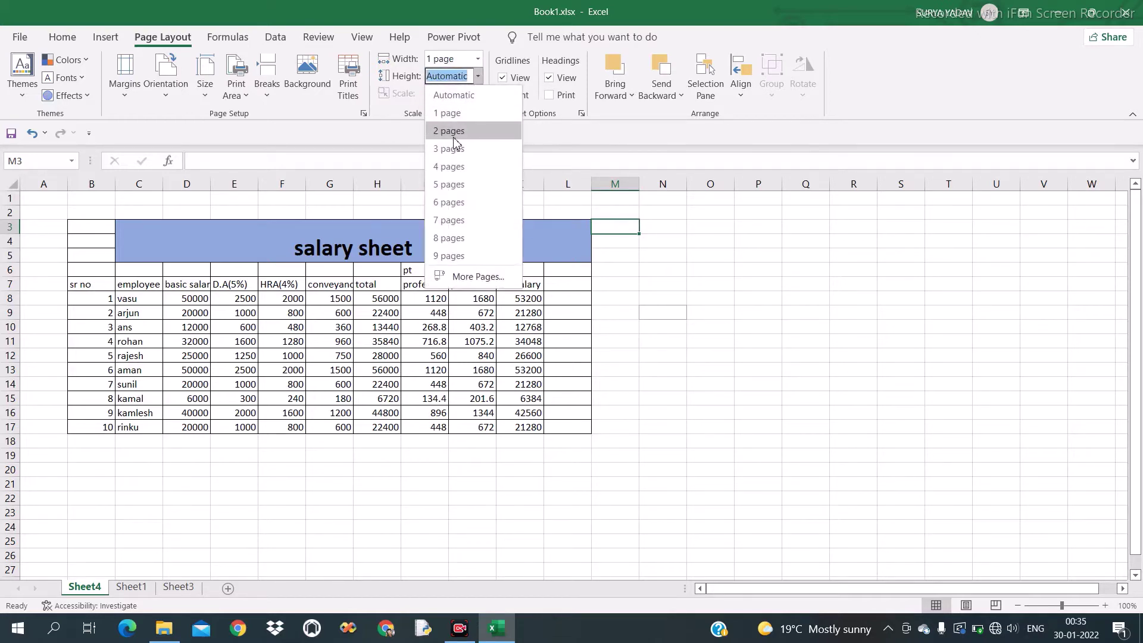
{"action": "left_click", "coordinate": [458, 114]}
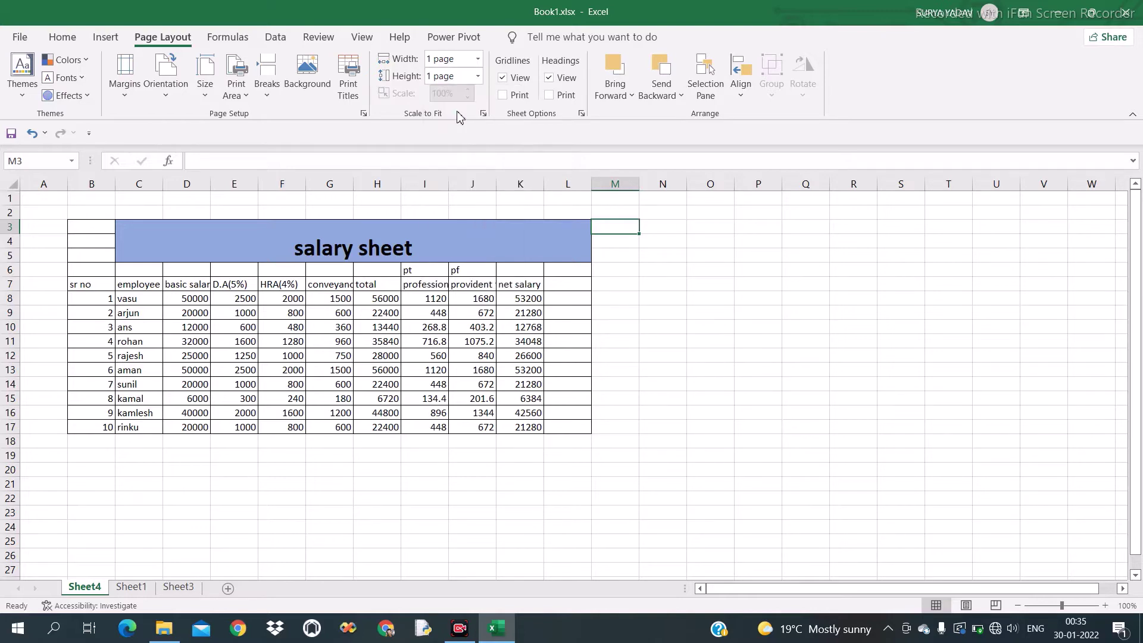
{"action": "left_click", "coordinate": [478, 59]}
{"action": "left_click", "coordinate": [455, 78]}
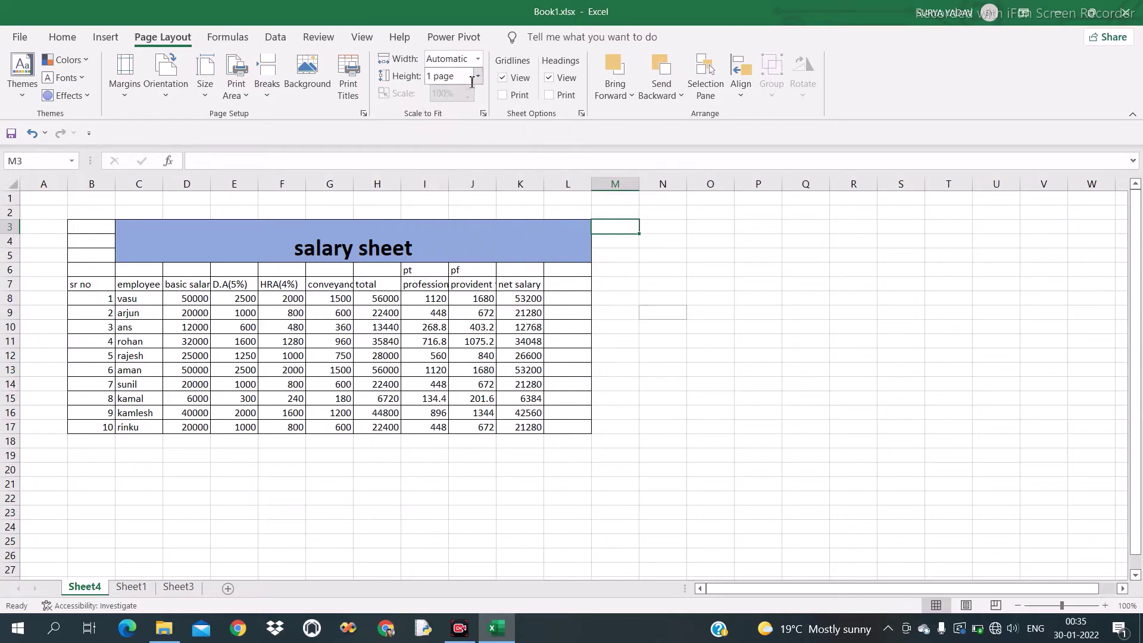
{"action": "left_click", "coordinate": [476, 77]}
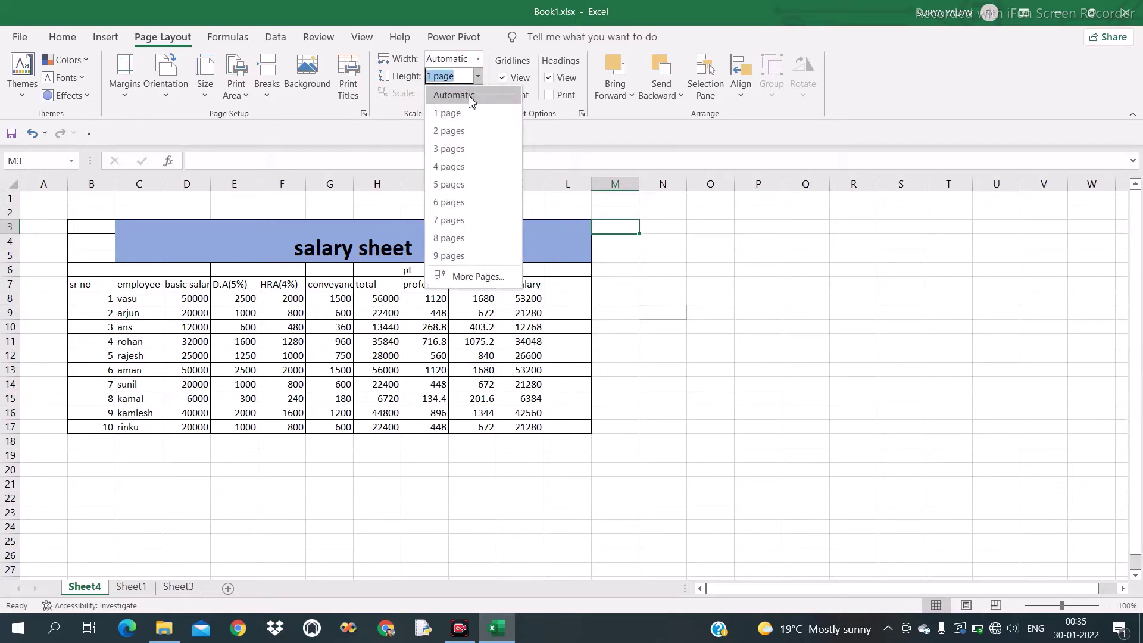
{"action": "left_click", "coordinate": [471, 98]}
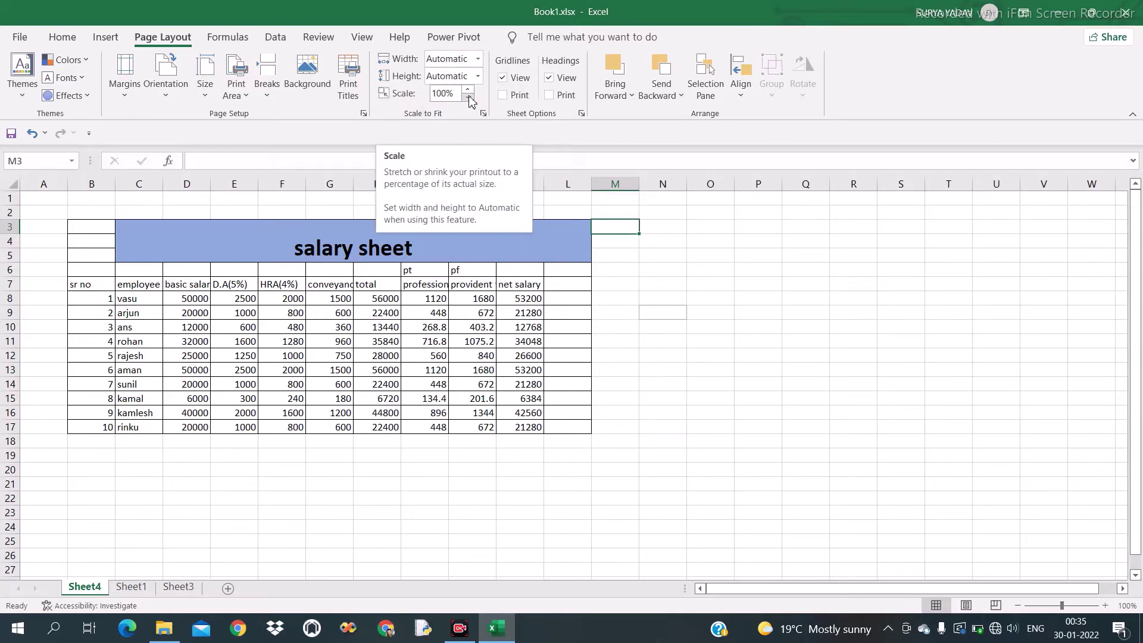
{"action": "left_click", "coordinate": [672, 331]}
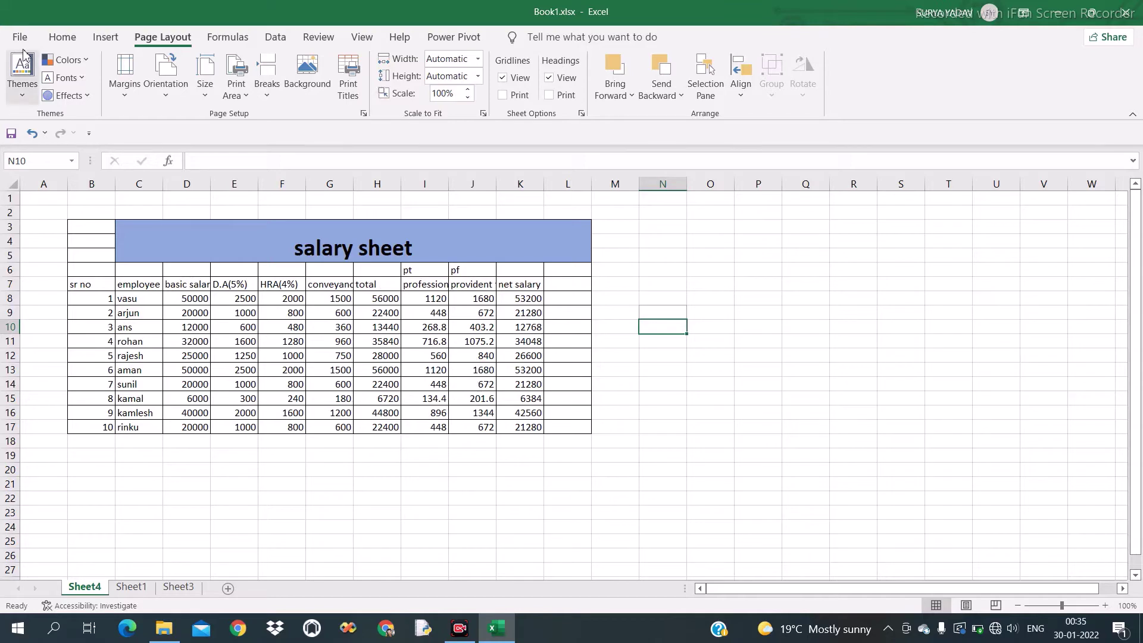
{"action": "left_click", "coordinate": [60, 40]}
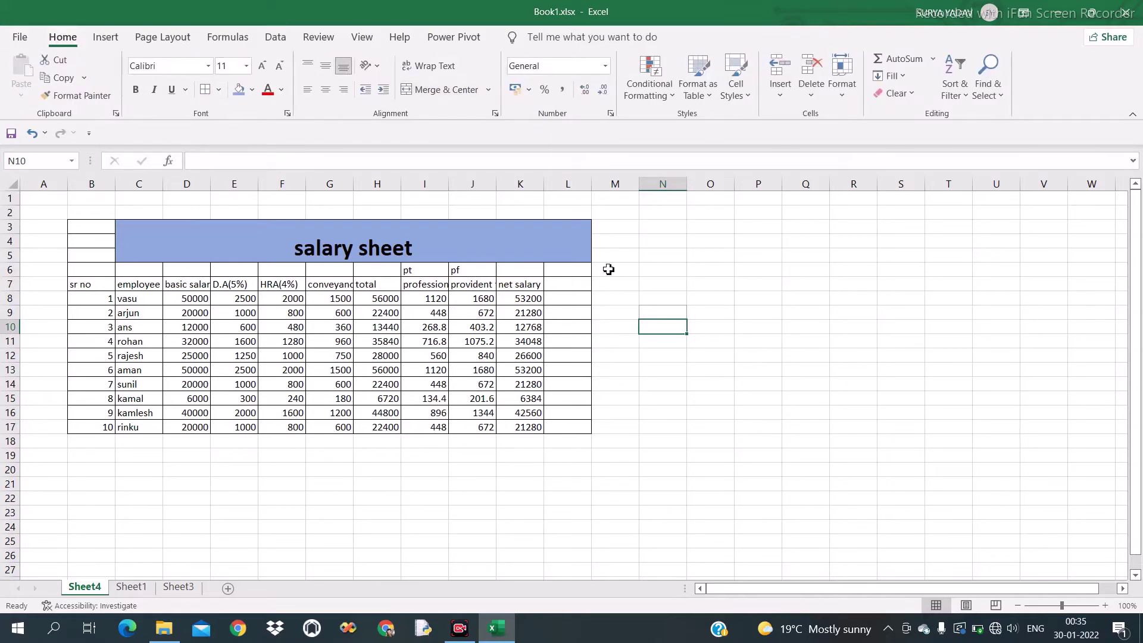
{"action": "left_click", "coordinate": [734, 299]}
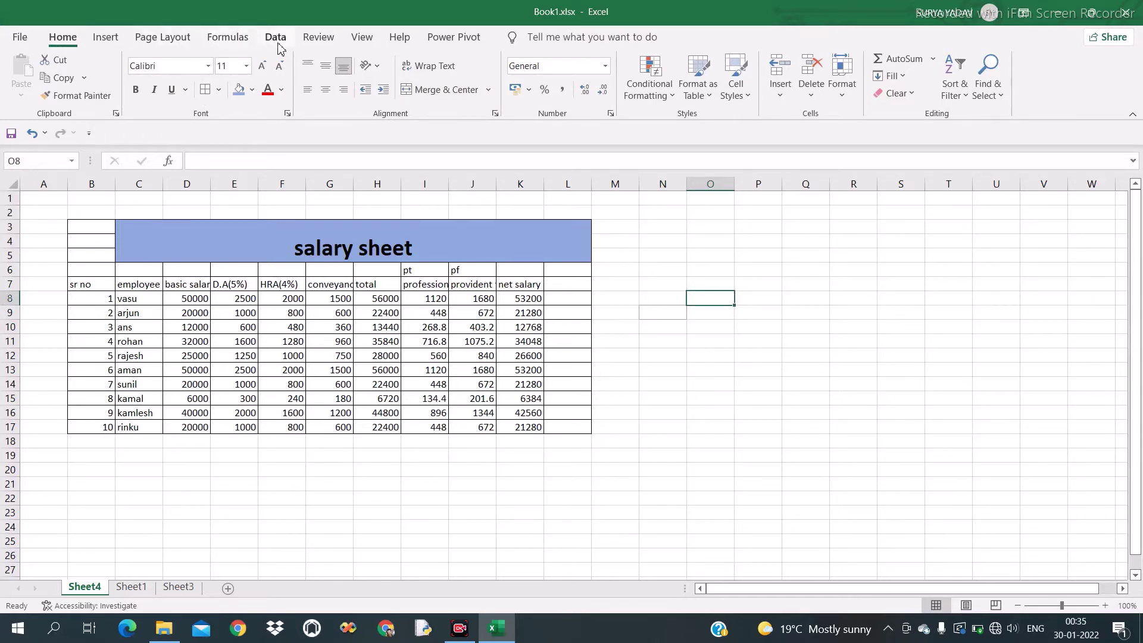
{"action": "left_click", "coordinate": [173, 37]}
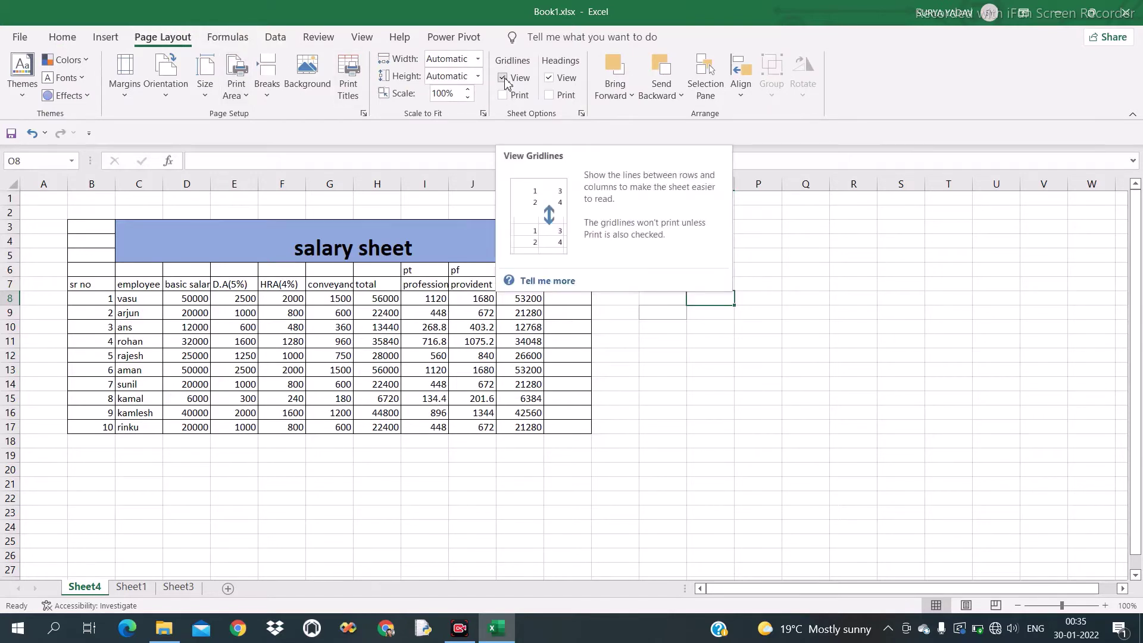
{"action": "left_click", "coordinate": [850, 286]}
{"action": "left_click", "coordinate": [850, 359]}
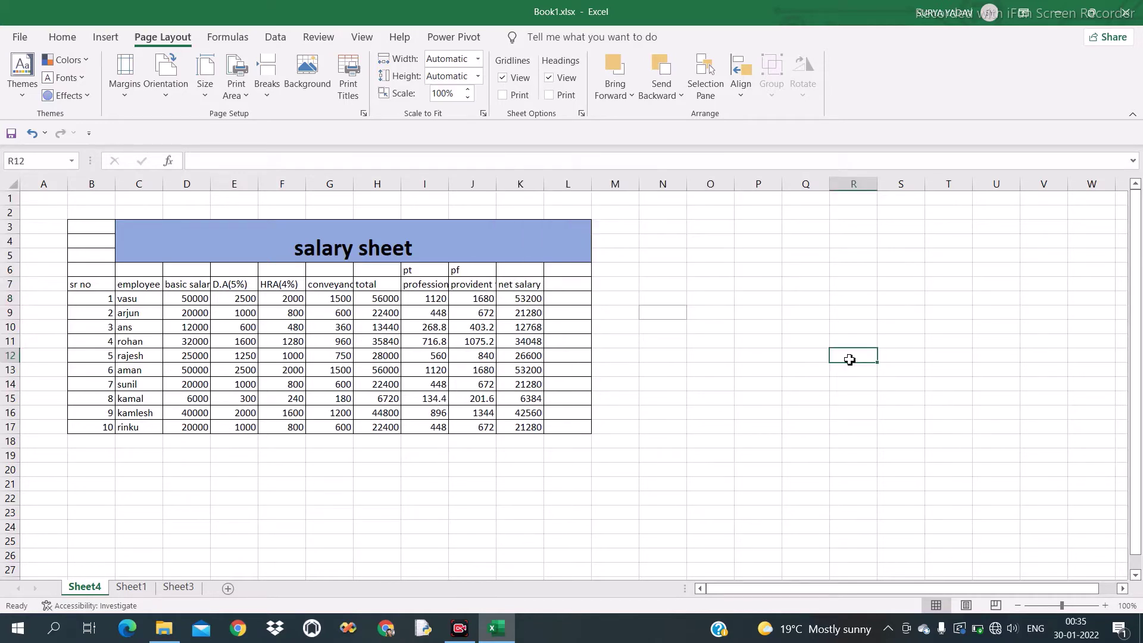
{"action": "left_click", "coordinate": [795, 372]}
{"action": "left_click", "coordinate": [821, 212]}
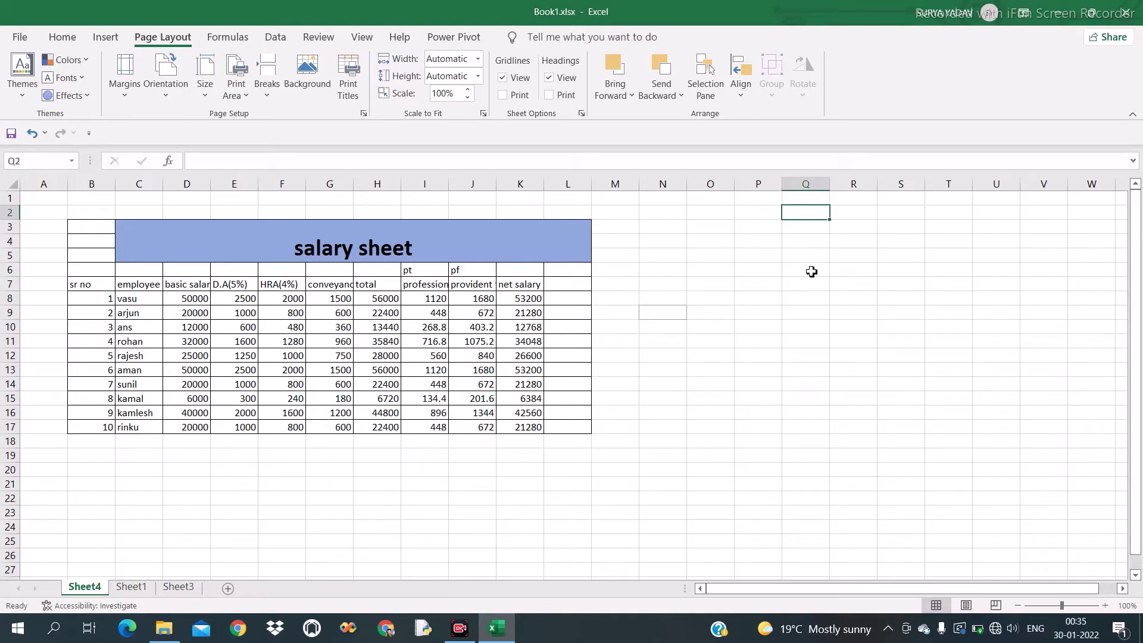
{"action": "left_click", "coordinate": [503, 78]}
{"action": "left_click", "coordinate": [778, 225]}
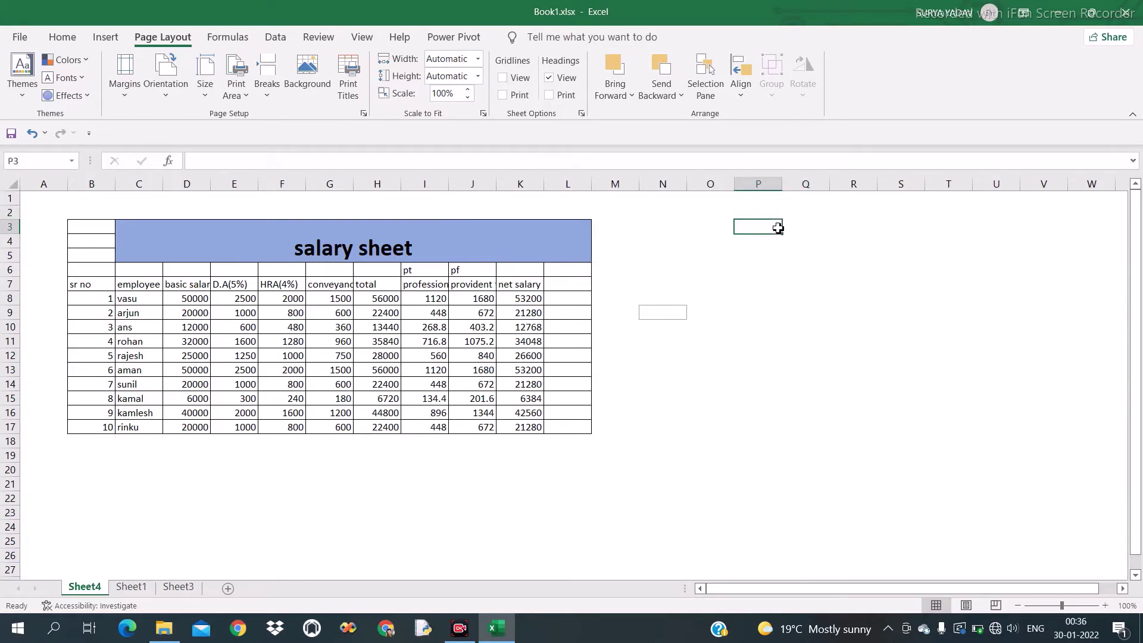
{"action": "left_click", "coordinate": [813, 340]}
{"action": "left_click", "coordinate": [810, 287]}
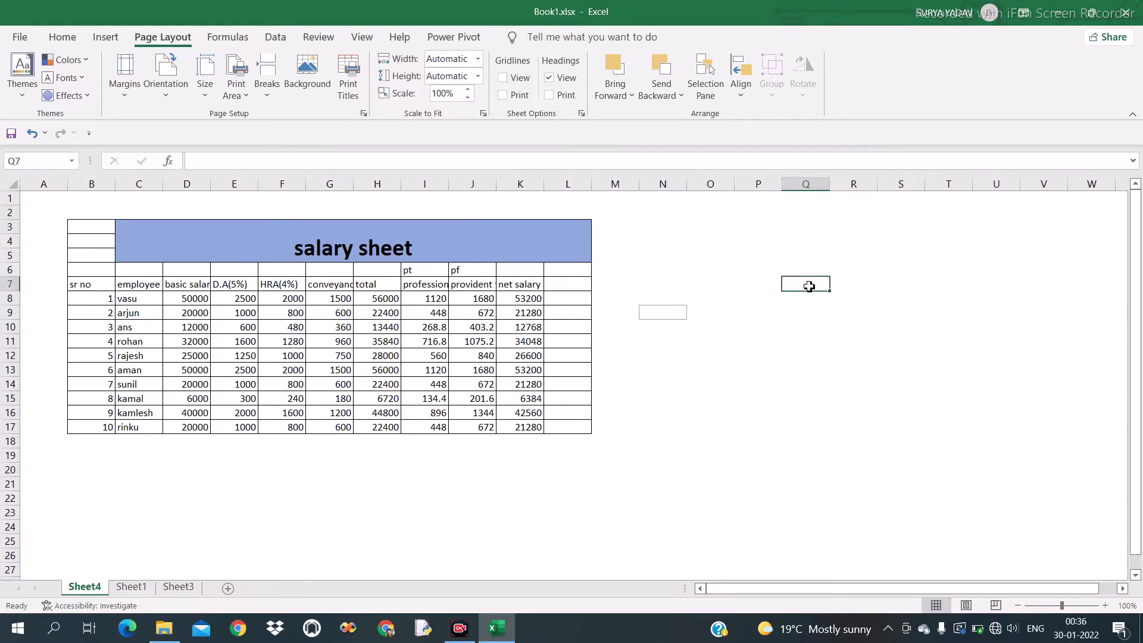
{"action": "left_click", "coordinate": [797, 415]}
{"action": "left_click", "coordinate": [776, 373]}
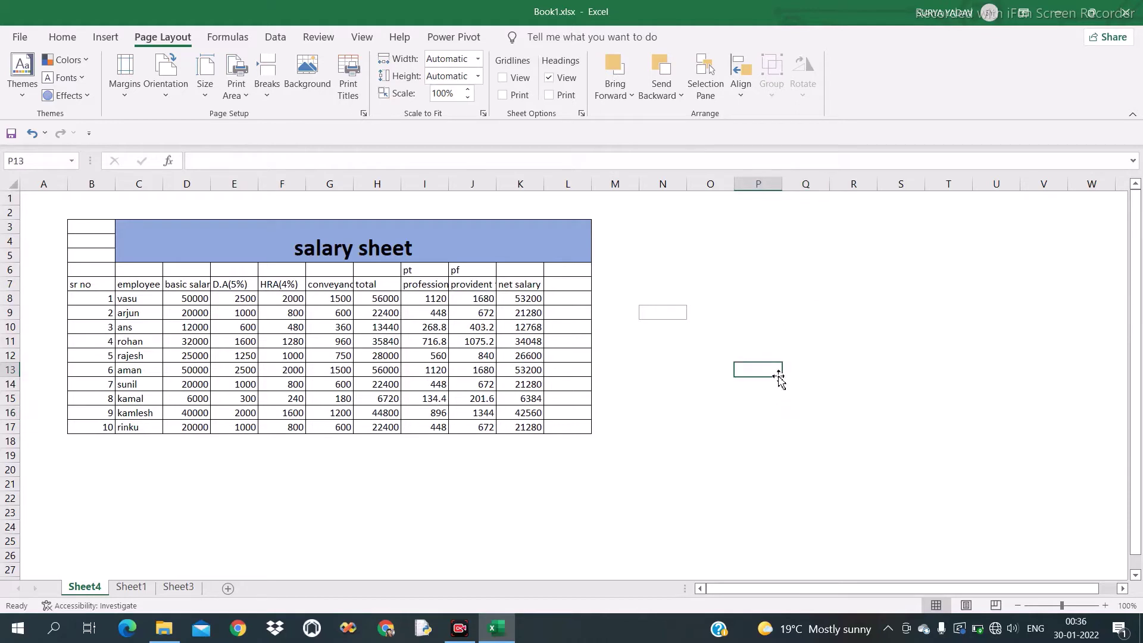
{"action": "left_click", "coordinate": [503, 78]}
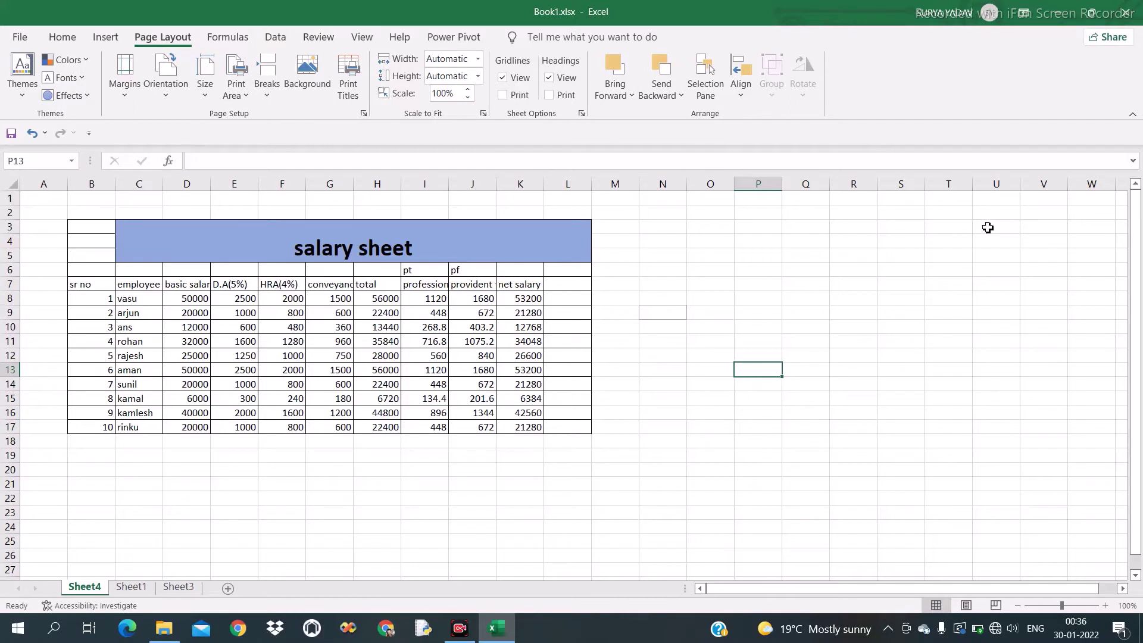
{"action": "left_click", "coordinate": [849, 313]}
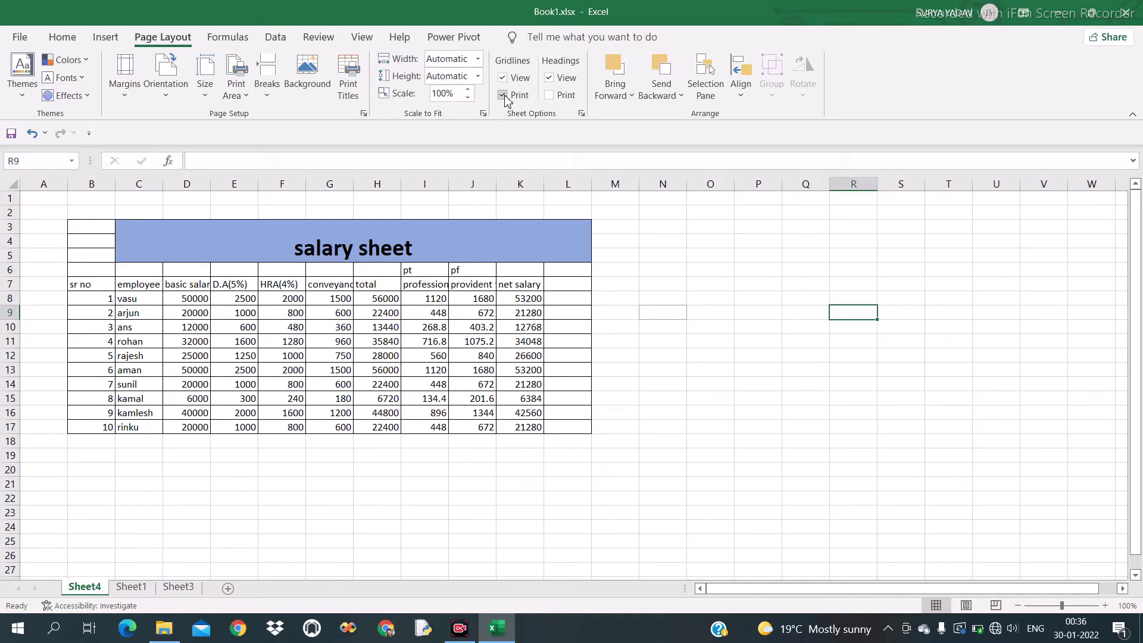
Remove all borders from the salary table, then select the area B2:N23 around it
{"action": "left_click_drag", "start_coordinate": [100, 230], "coordinate": [265, 419]}
{"action": "left_click_drag", "start_coordinate": [269, 427], "coordinate": [269, 428]}
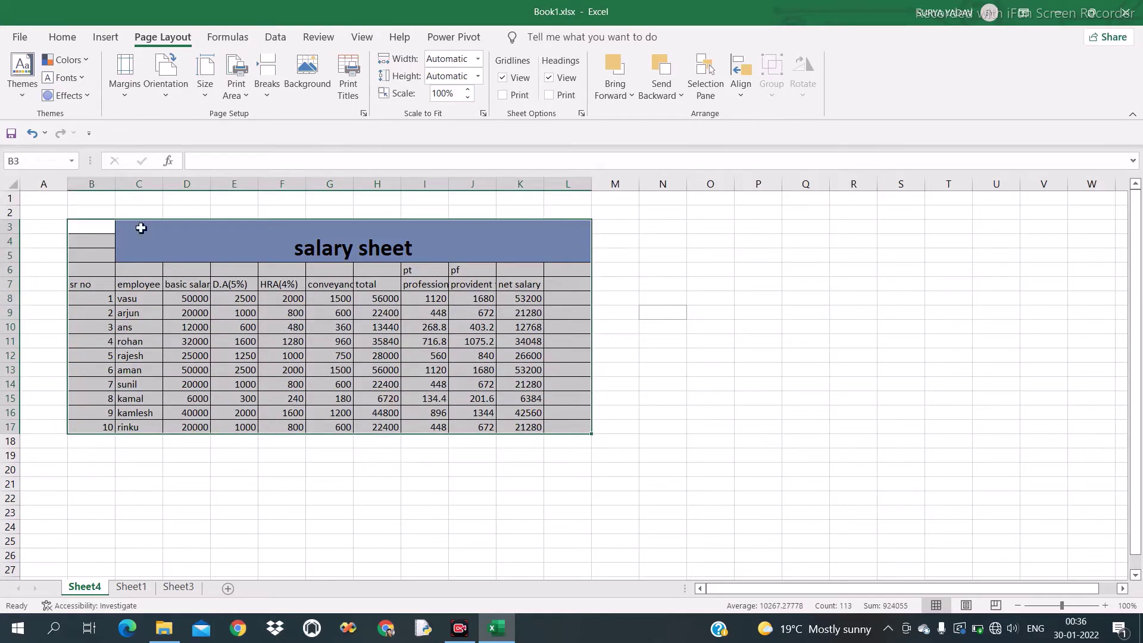
{"action": "left_click", "coordinate": [64, 38]}
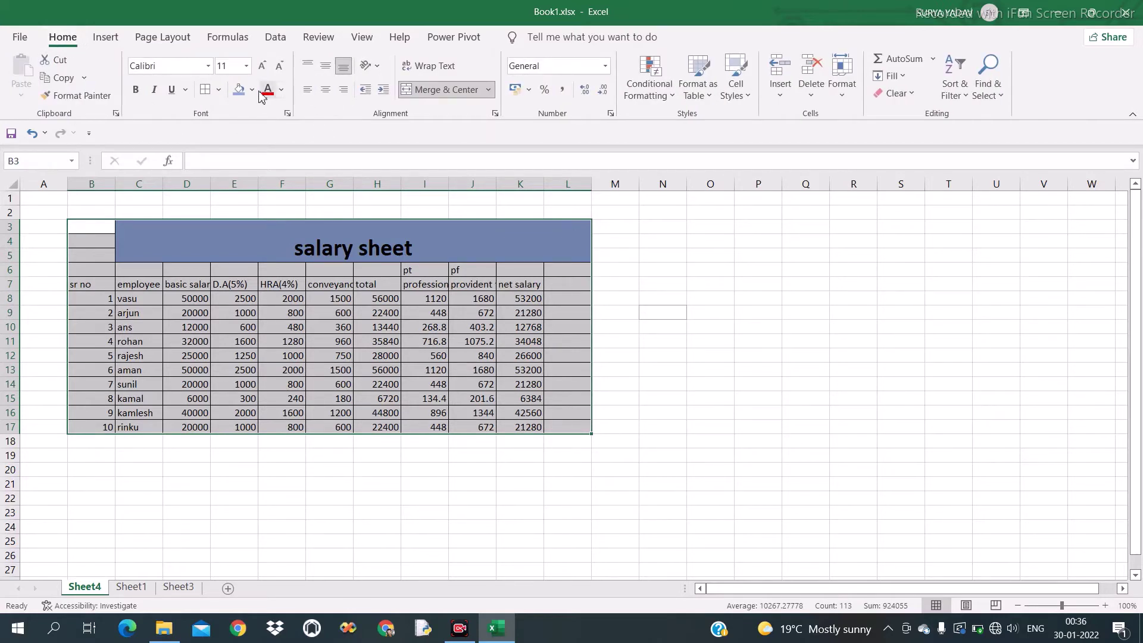
{"action": "left_click", "coordinate": [219, 90]}
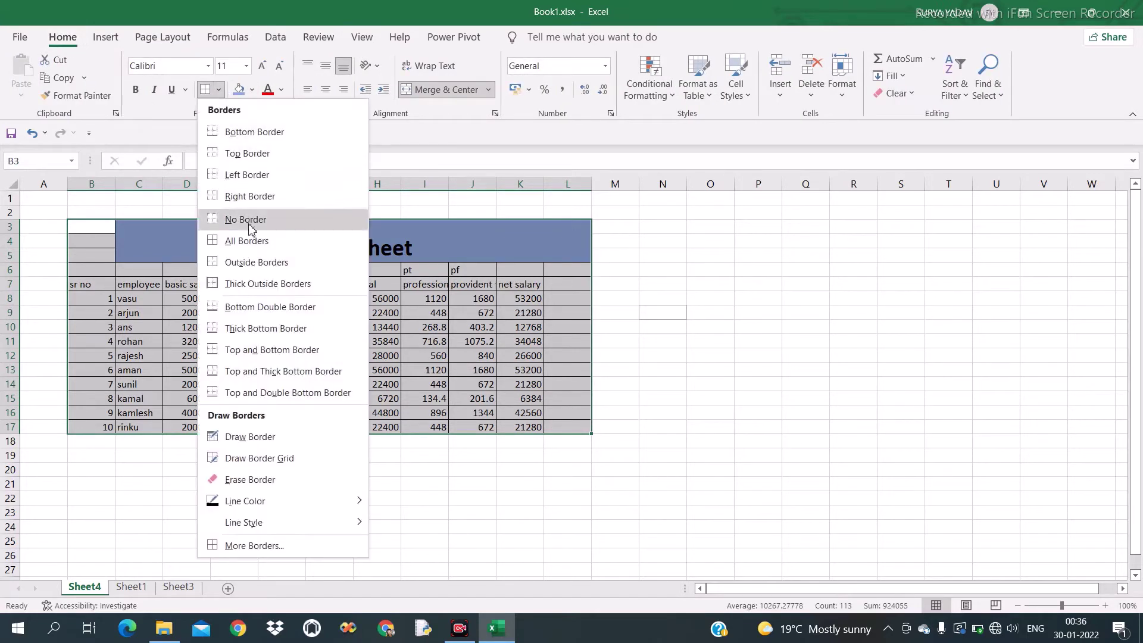
{"action": "left_click", "coordinate": [283, 220]}
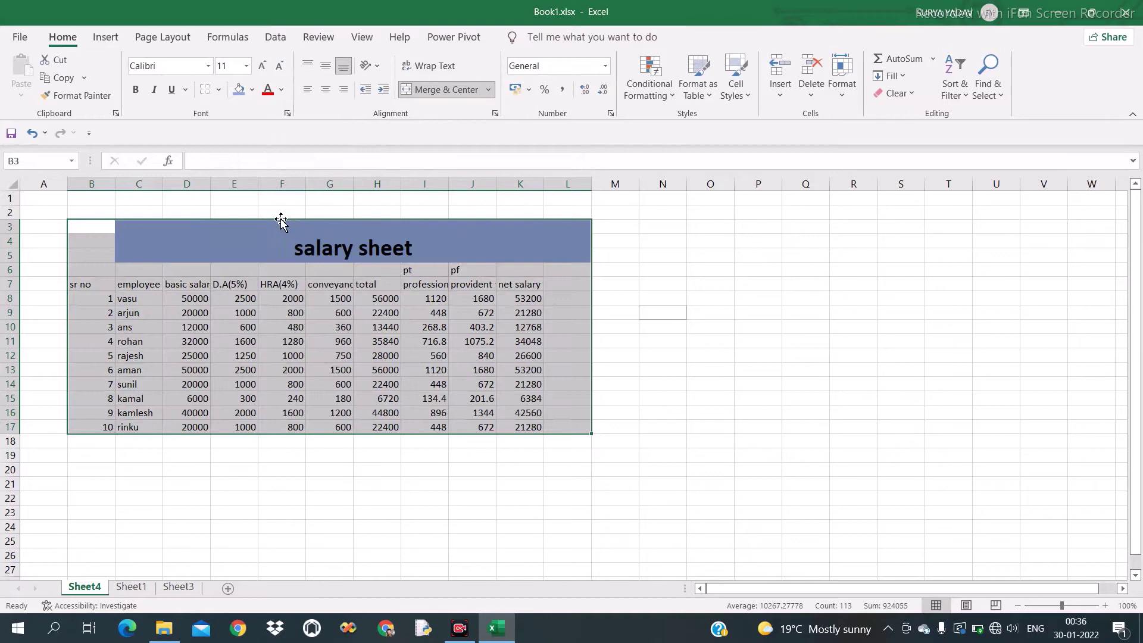
{"action": "left_click", "coordinate": [688, 295]}
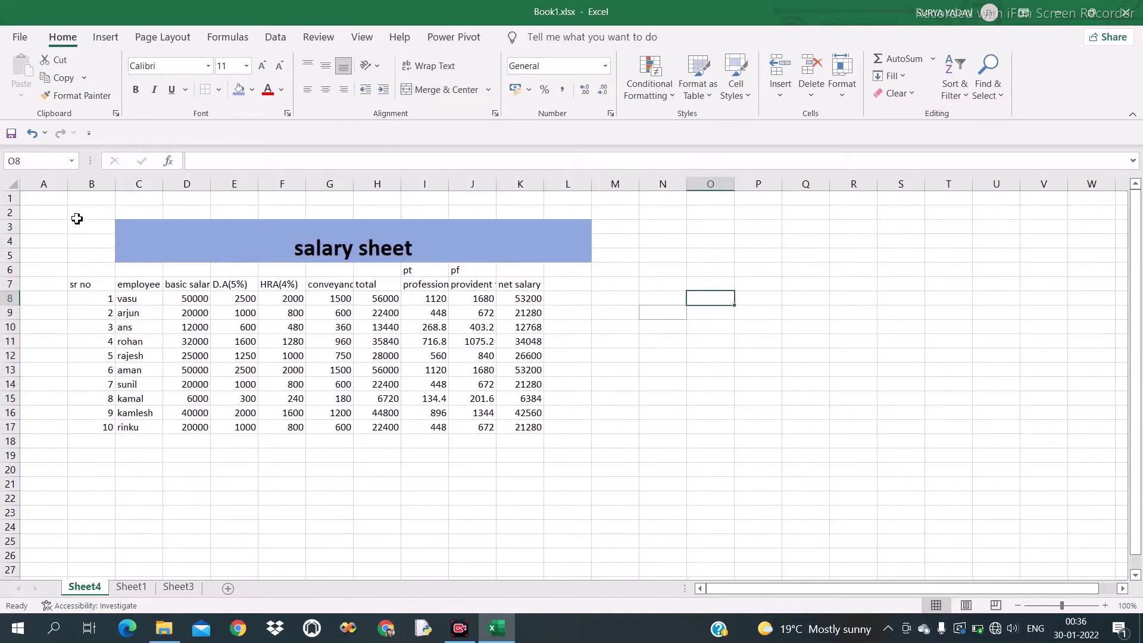
{"action": "left_click_drag", "start_coordinate": [77, 218], "coordinate": [650, 510]}
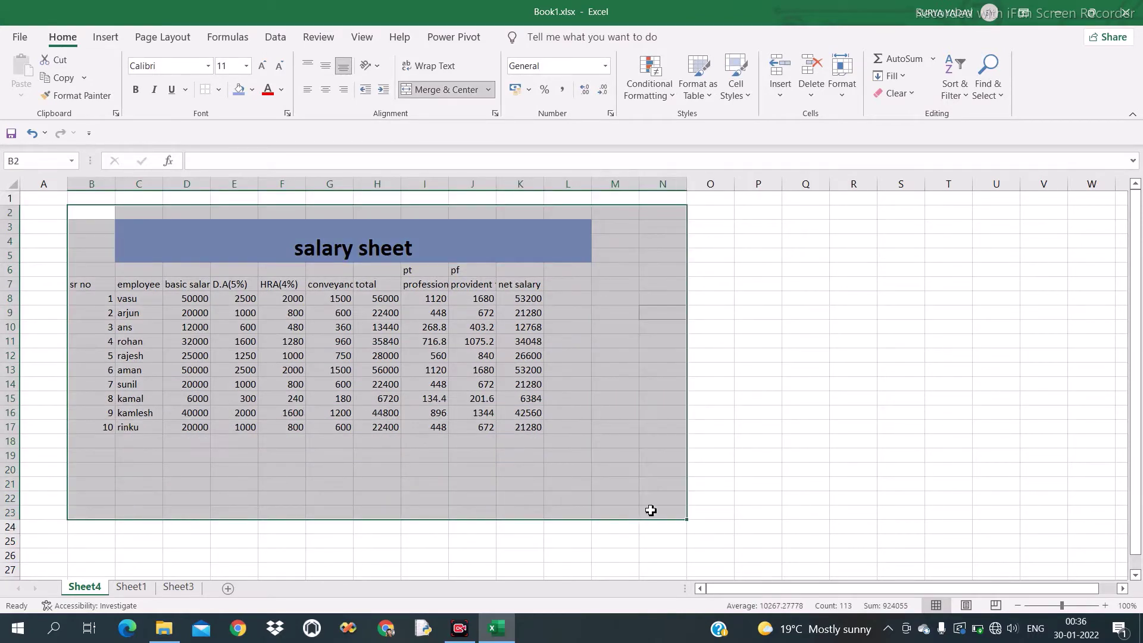
Change Print Active Sheets to Print Selection, check the 2-page preview, and go back
{"action": "left_click", "coordinate": [19, 38]}
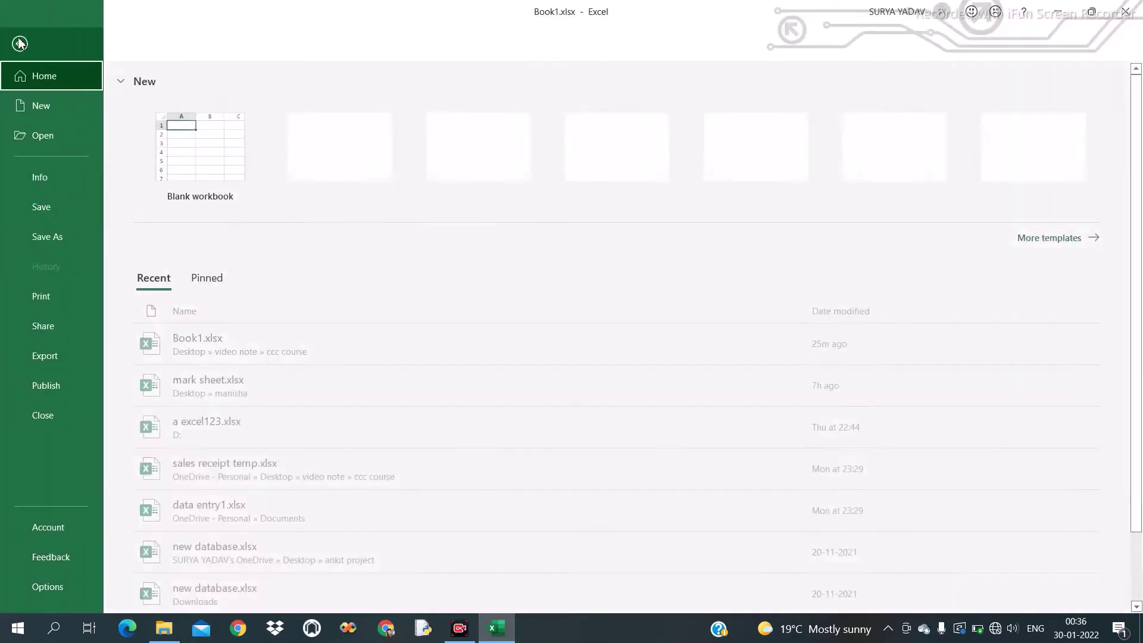
{"action": "left_click", "coordinate": [55, 302]}
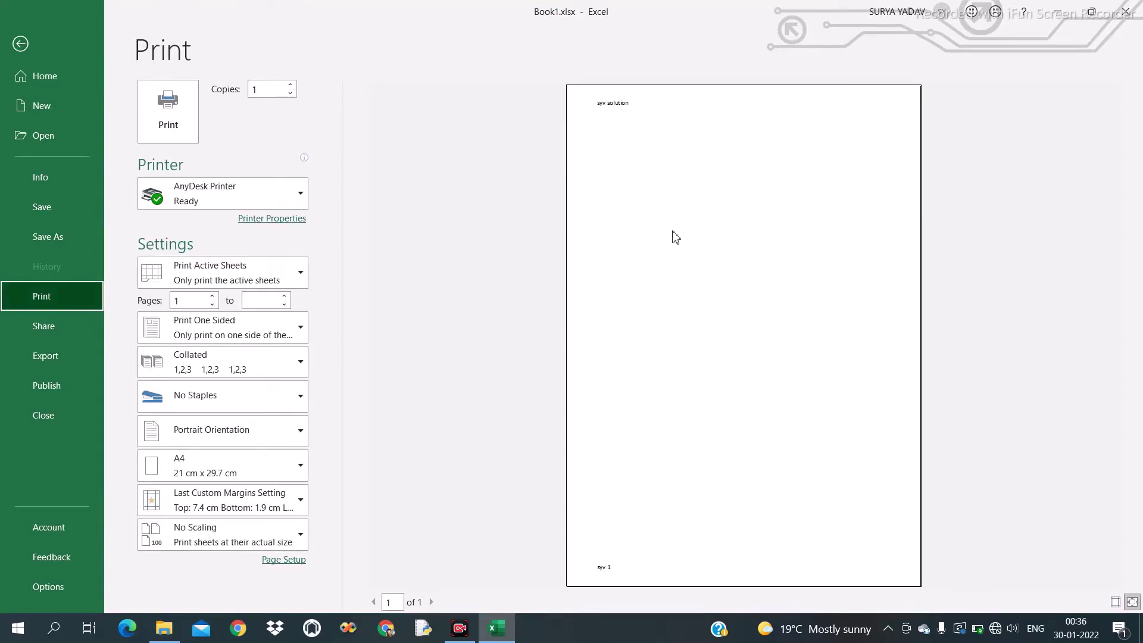
{"action": "left_click", "coordinate": [281, 283]}
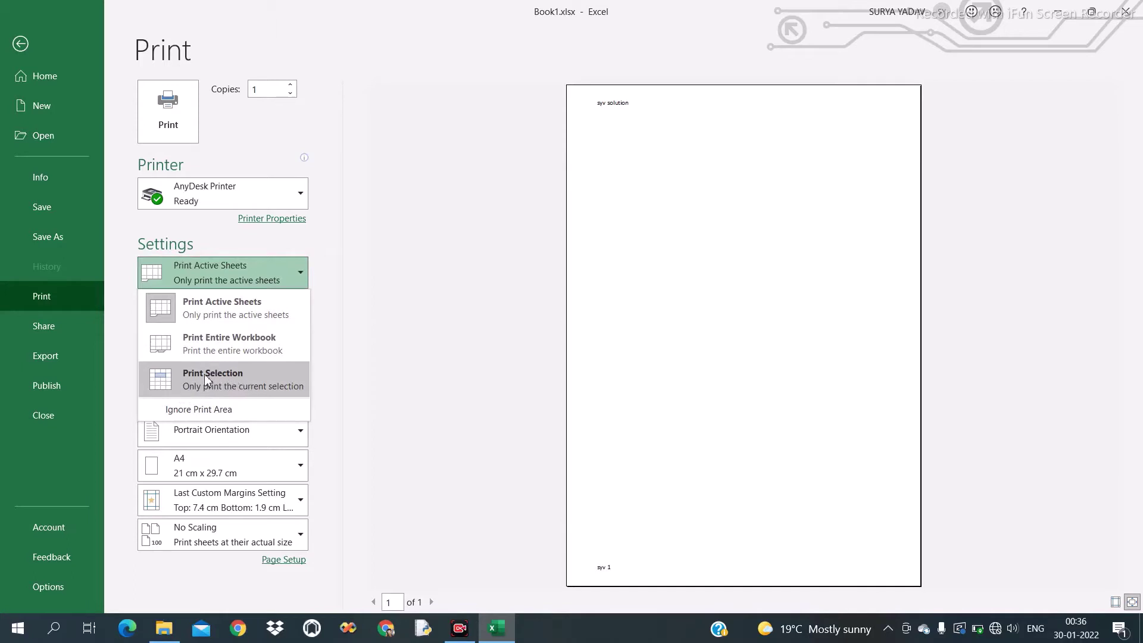
{"action": "left_click", "coordinate": [240, 371]}
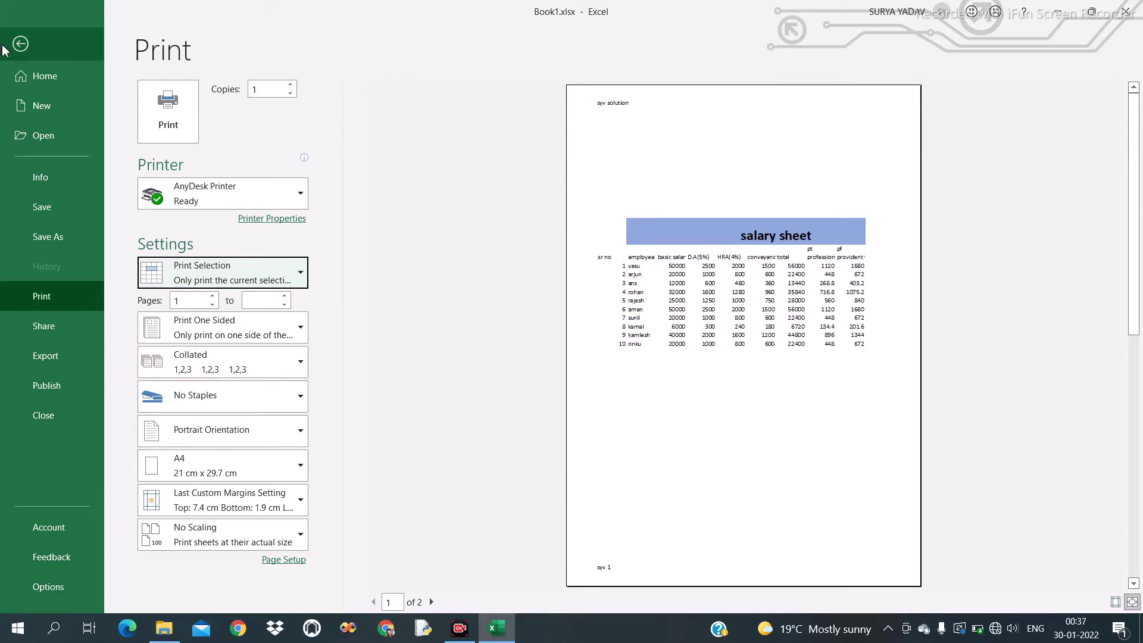
{"action": "left_click", "coordinate": [21, 45]}
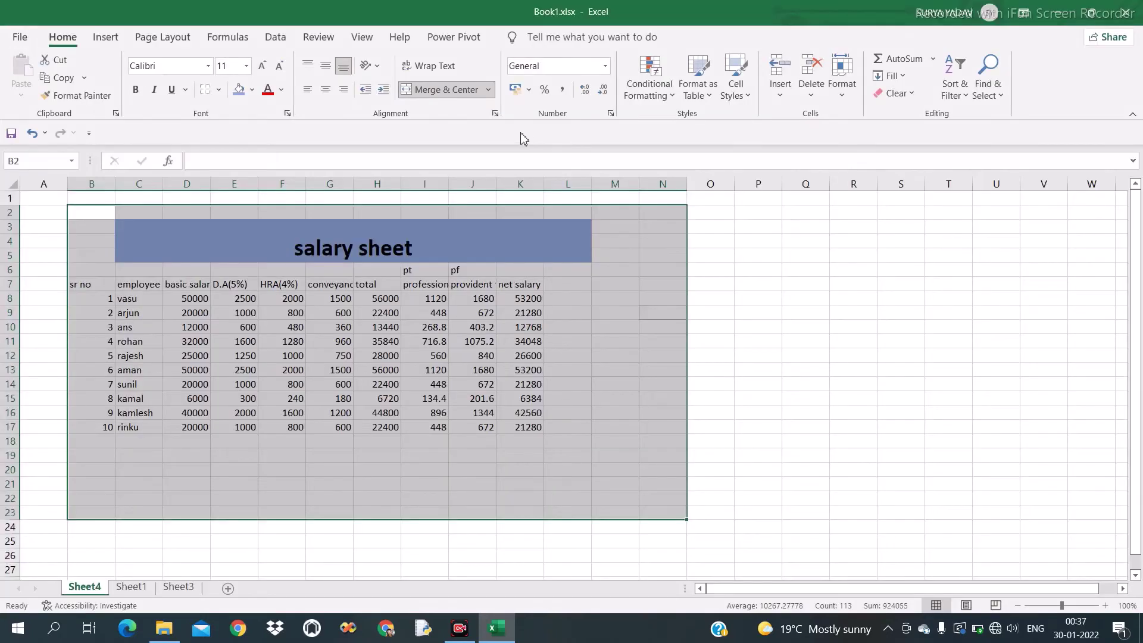
Tick Gridlines Print and confirm the gridlines appear in the print preview
{"action": "left_click", "coordinate": [183, 39]}
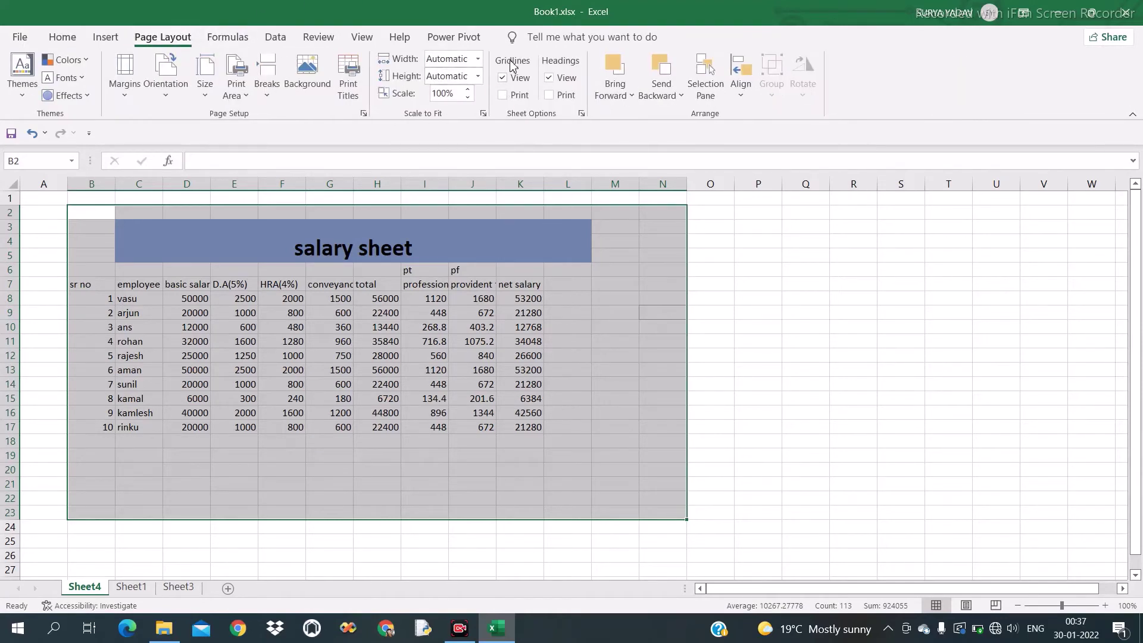
{"action": "left_click", "coordinate": [503, 99]}
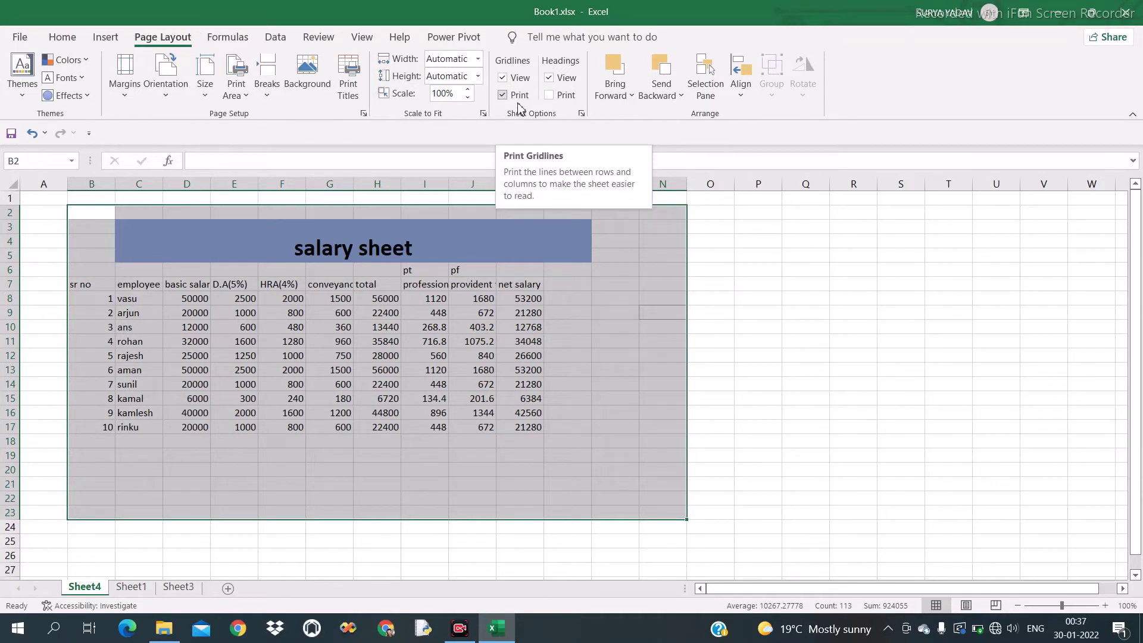
{"action": "left_click", "coordinate": [18, 38]}
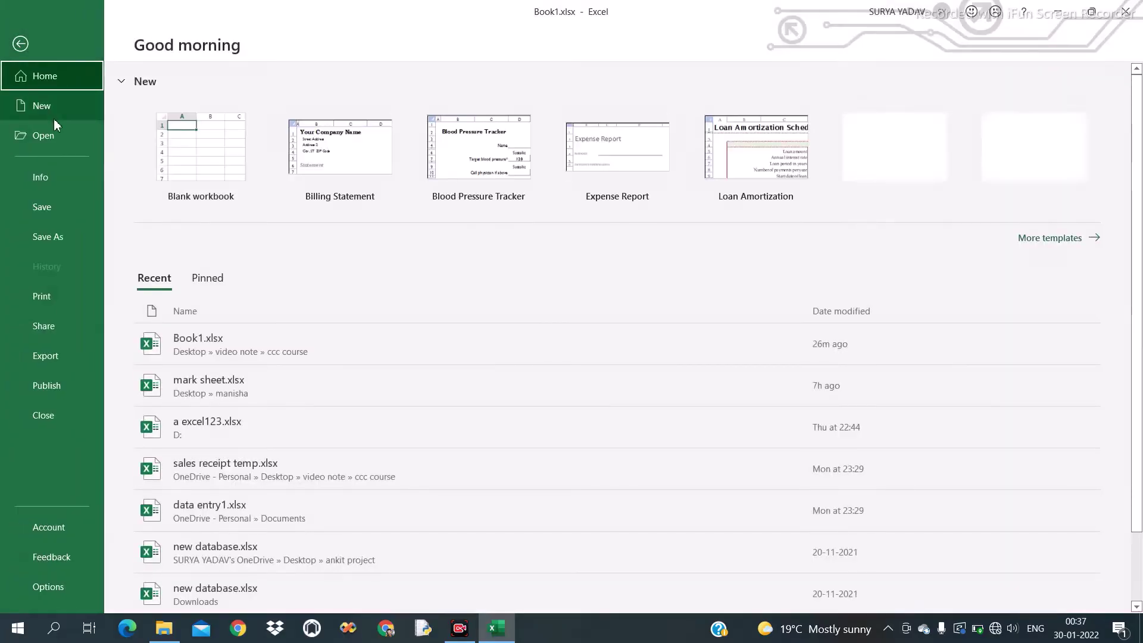
{"action": "left_click", "coordinate": [57, 300]}
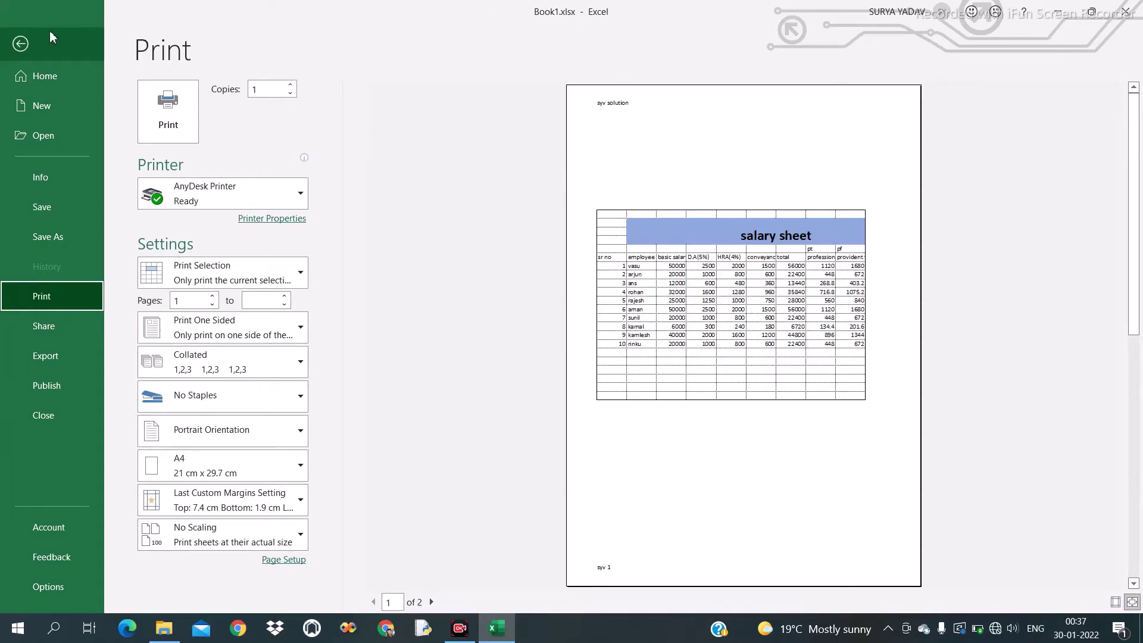
{"action": "left_click", "coordinate": [20, 44]}
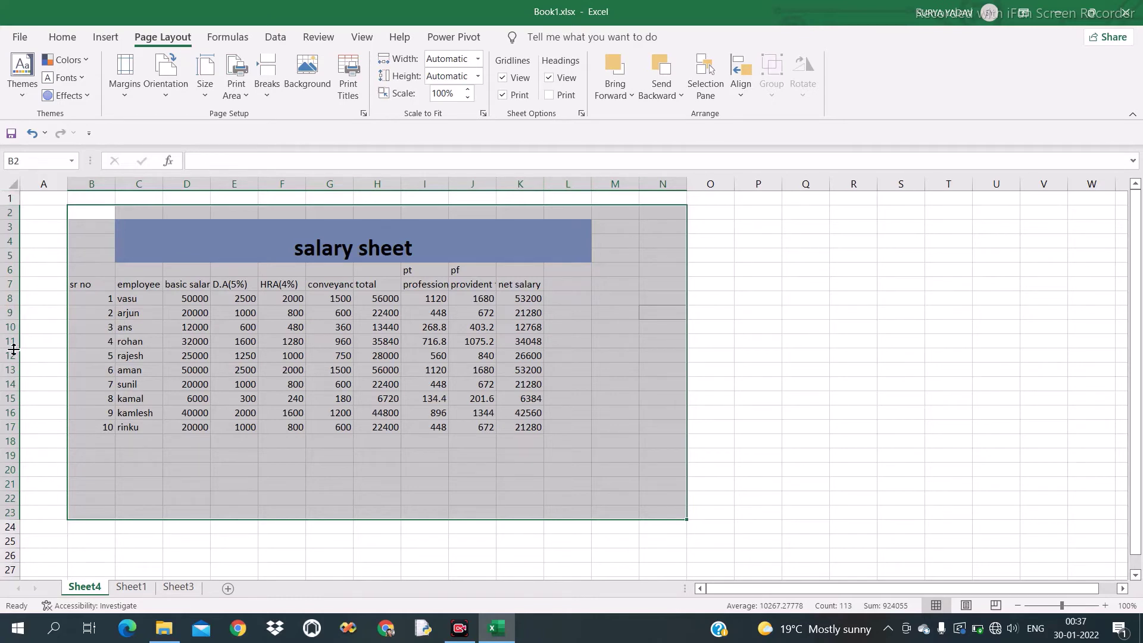
Toggle heading display off and on twice, then tick Headings Print and click an empty cell
{"action": "left_click", "coordinate": [548, 78]}
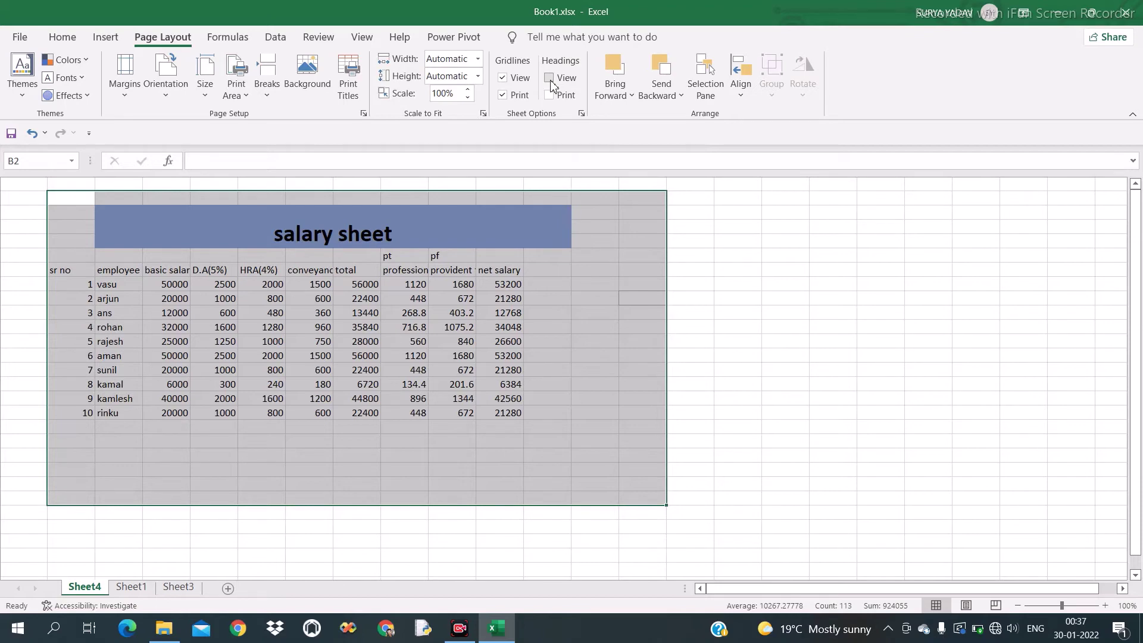
{"action": "left_click", "coordinate": [549, 78]}
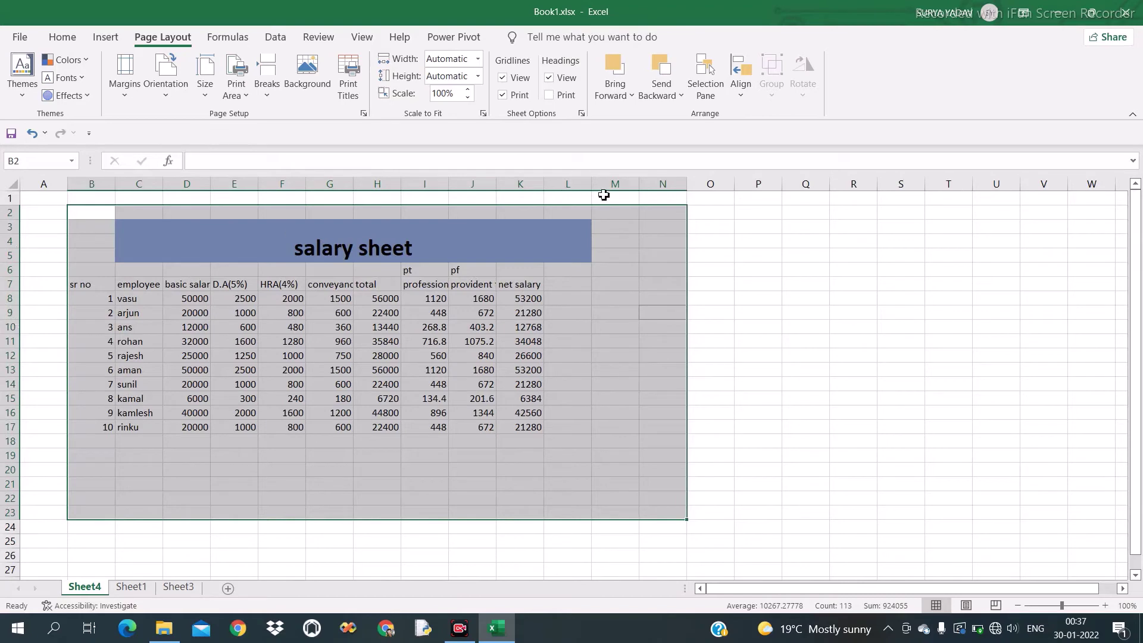
{"action": "left_click", "coordinate": [549, 78]}
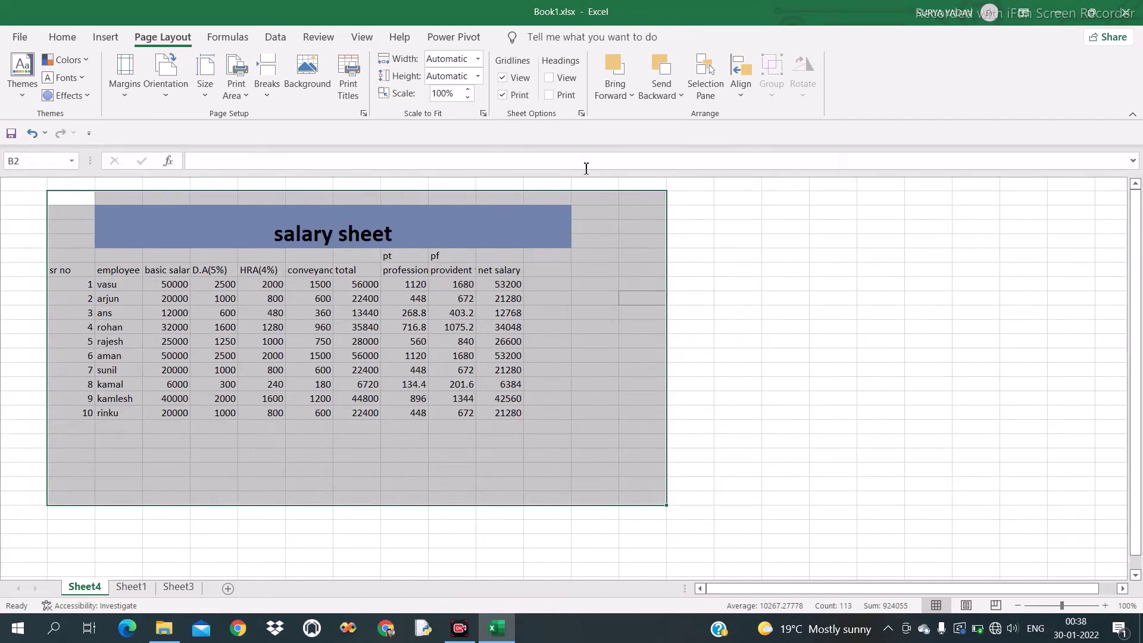
{"action": "left_click", "coordinate": [549, 78]}
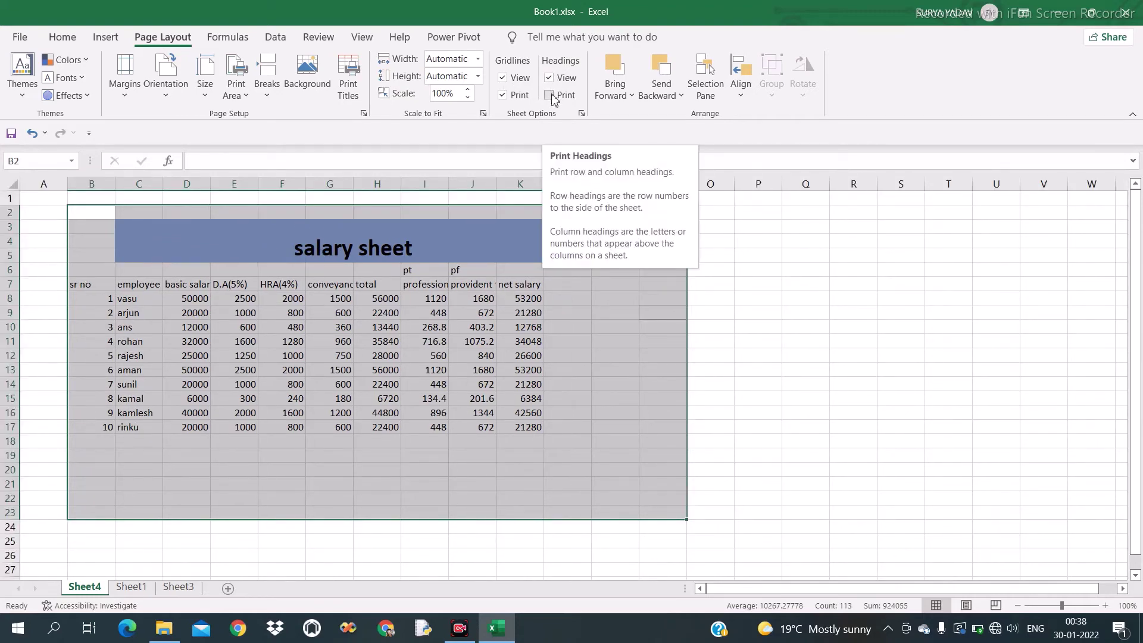
{"action": "left_click", "coordinate": [549, 95]}
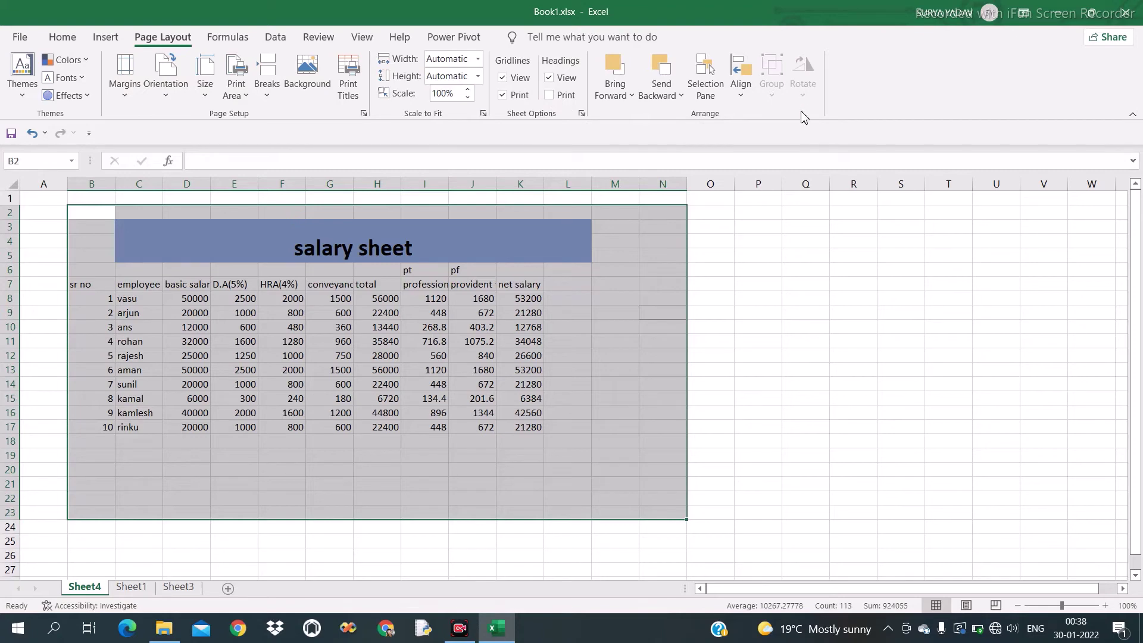
{"action": "left_click", "coordinate": [774, 323]}
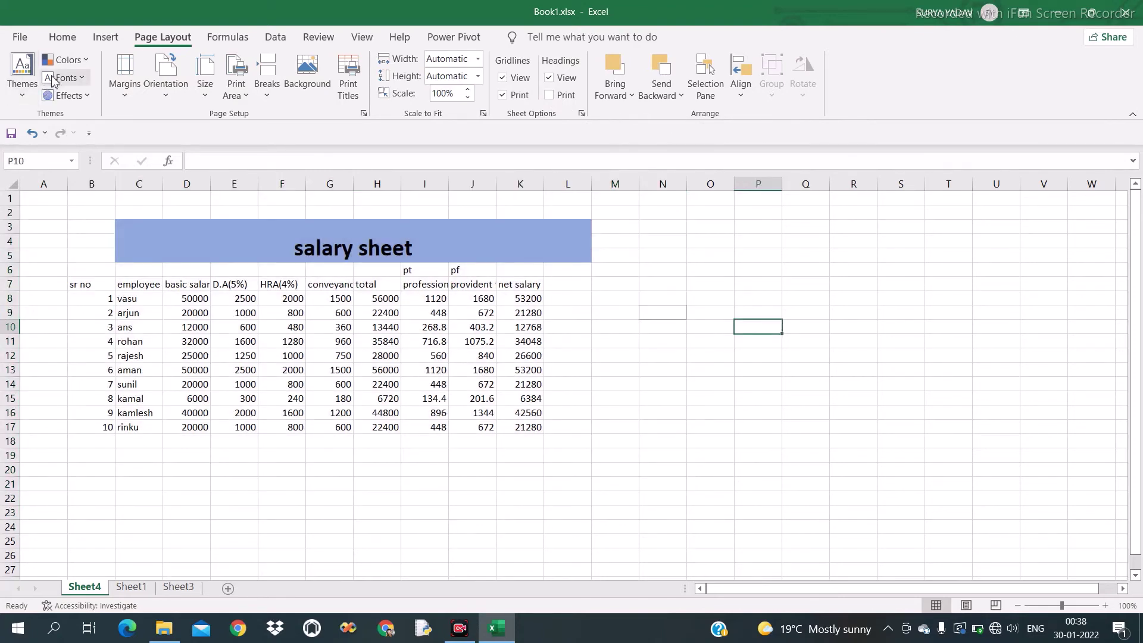
Insert the cricketer's PNG photo from the my foto folder and drag it up beside the table
{"action": "left_click", "coordinate": [106, 40]}
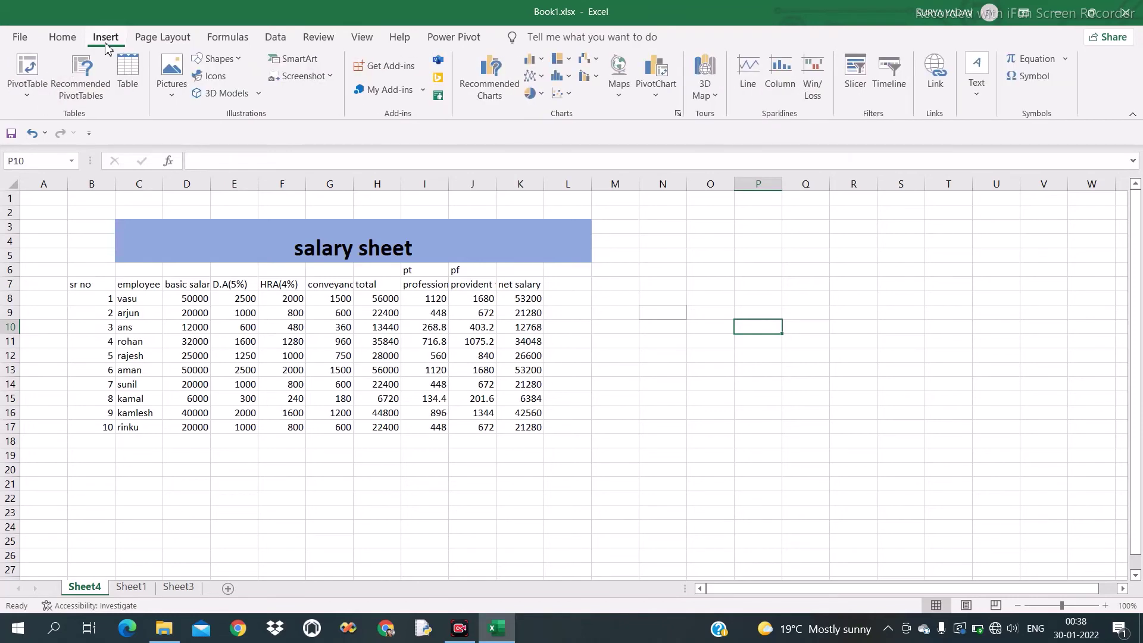
{"action": "left_click", "coordinate": [173, 94]}
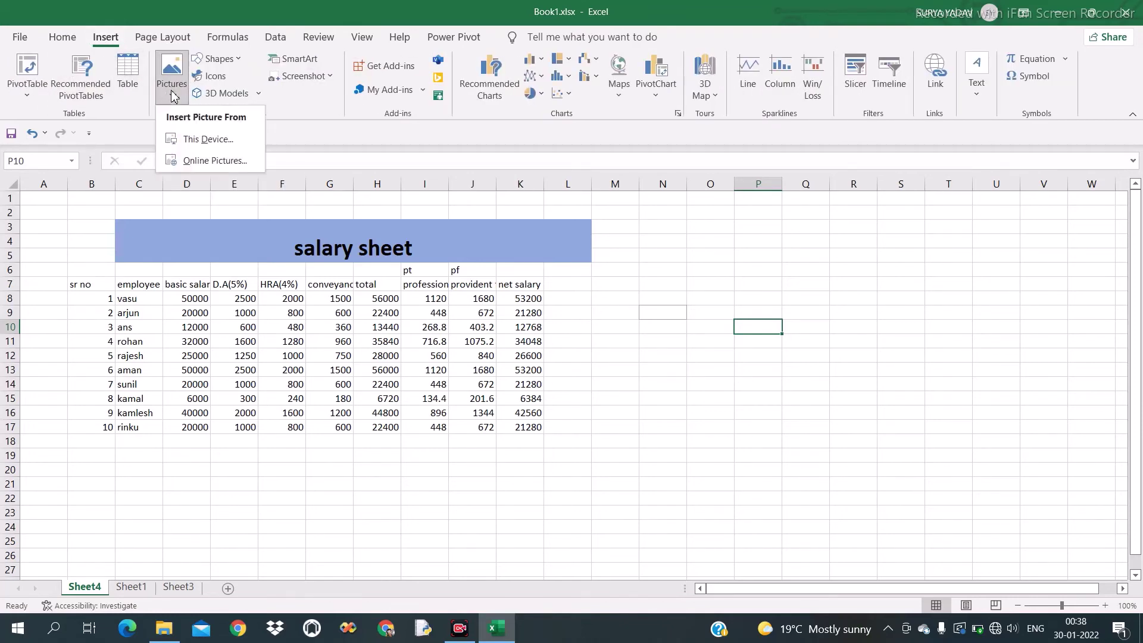
{"action": "left_click", "coordinate": [193, 139]}
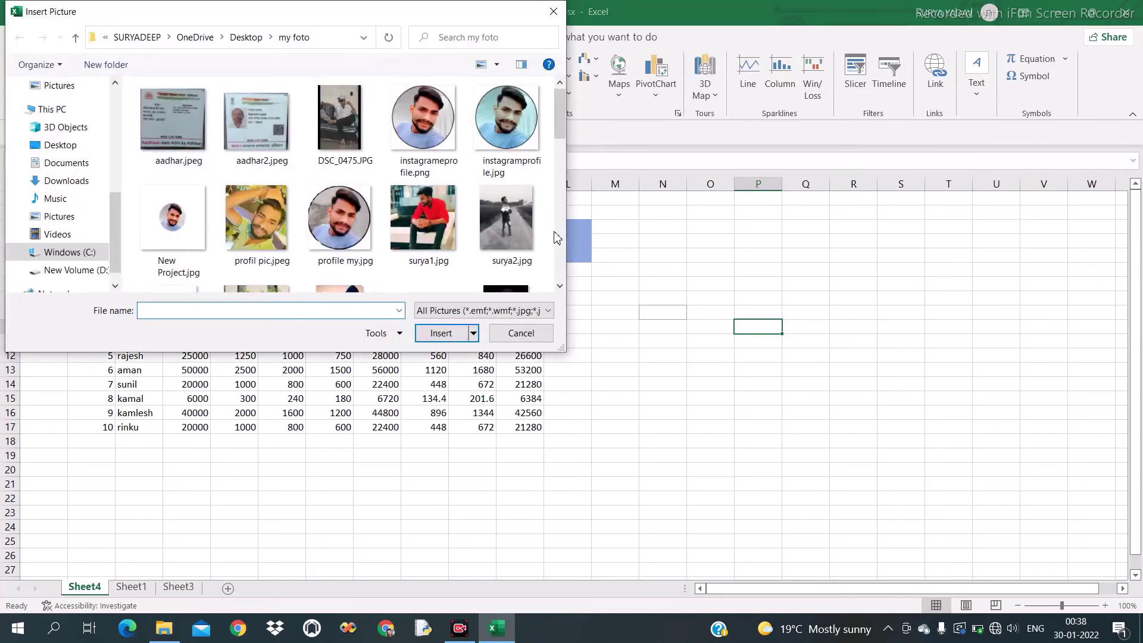
{"action": "scroll", "coordinate": [494, 206], "scroll_direction": "down", "scroll_amount": 3}
{"action": "double_click", "coordinate": [510, 138]}
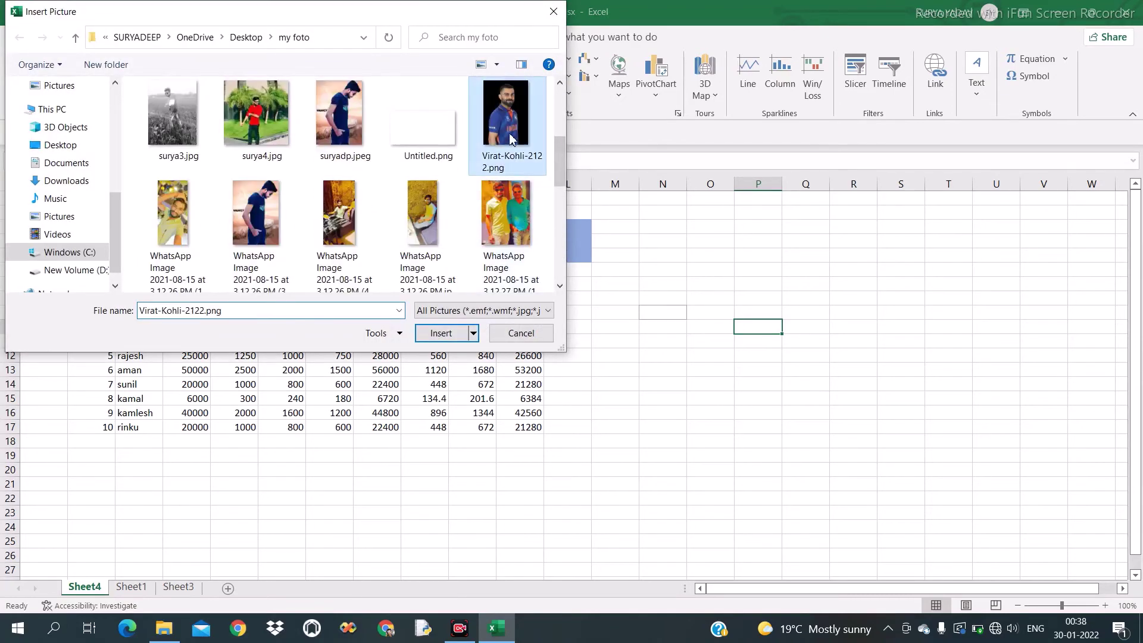
{"action": "left_click_drag", "start_coordinate": [841, 379], "coordinate": [725, 259]}
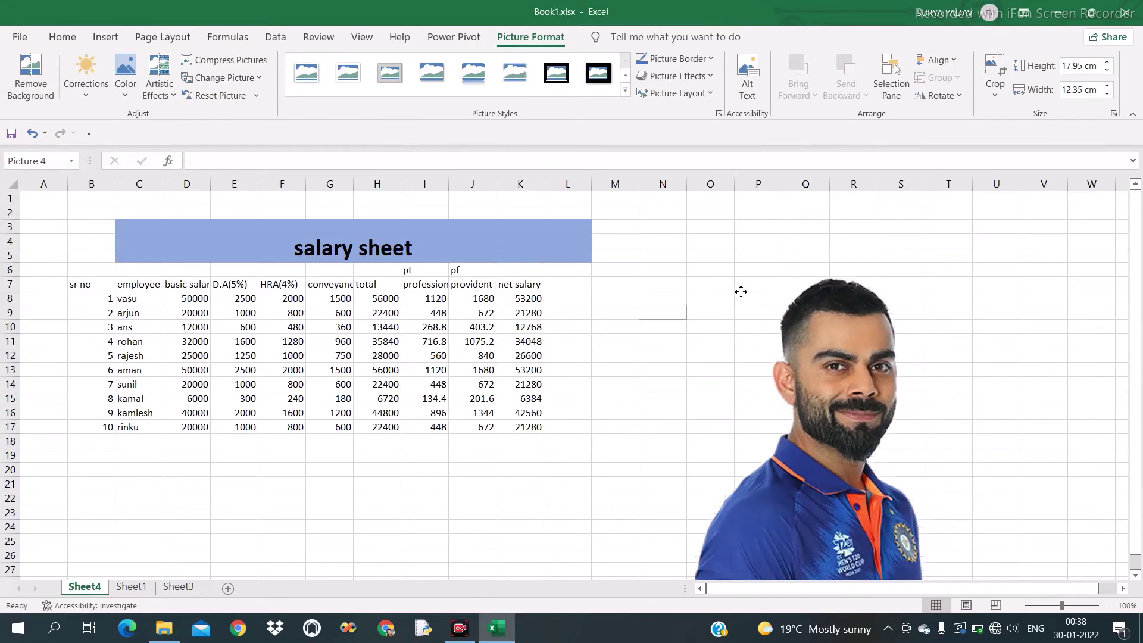
Flip the photo vertically, then rotate it 90° onto its side
{"action": "left_click", "coordinate": [176, 39]}
{"action": "left_click", "coordinate": [802, 101]}
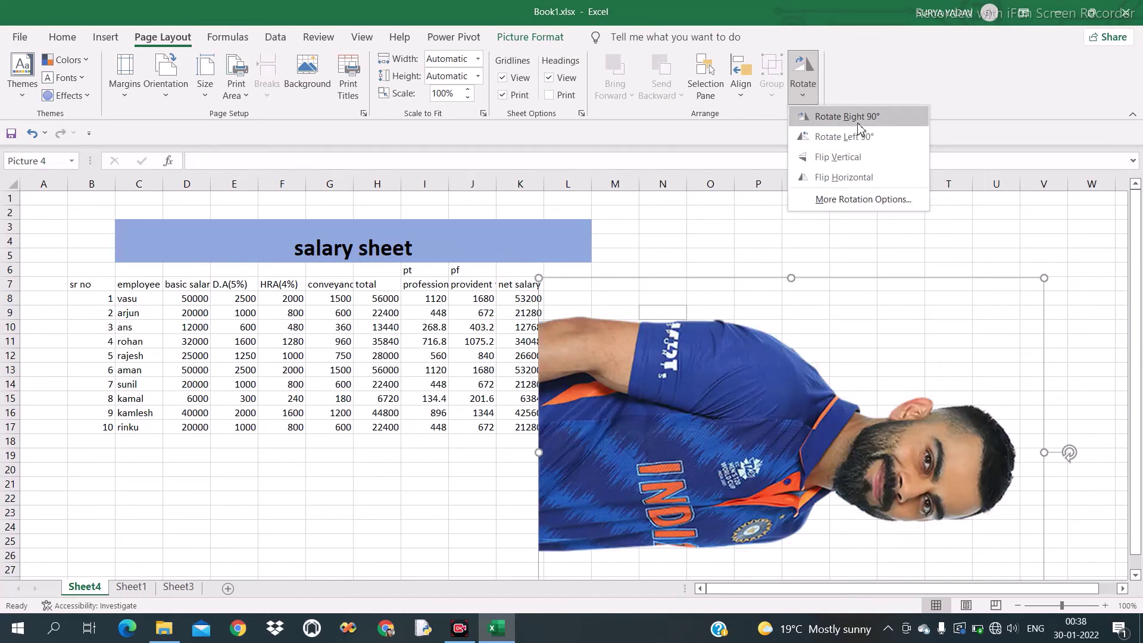
{"action": "left_click", "coordinate": [845, 157]}
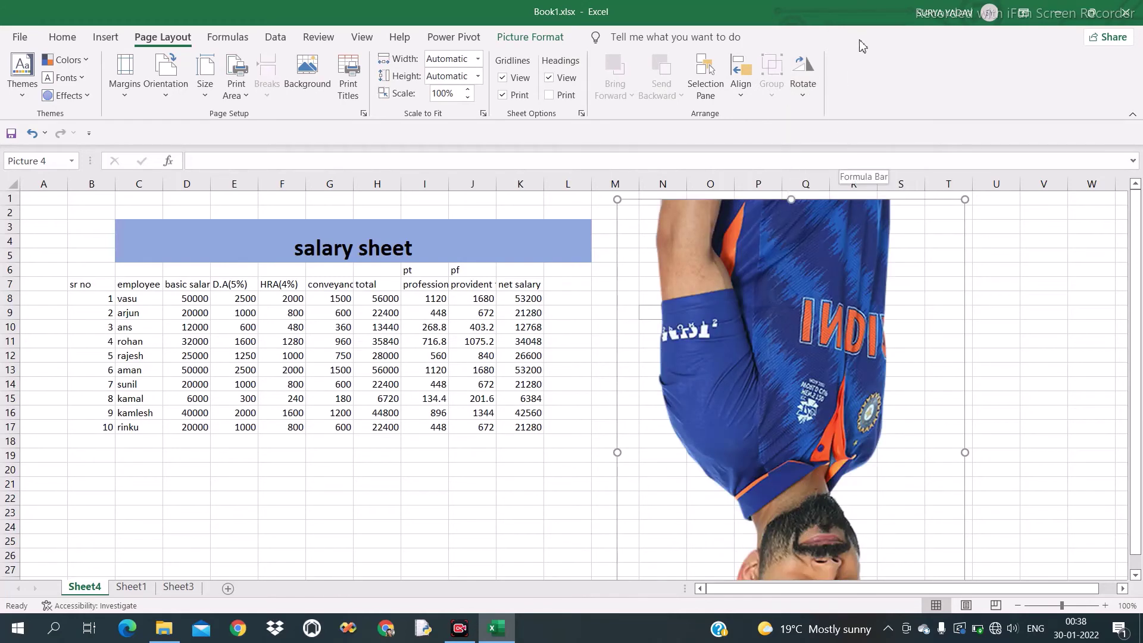
{"action": "left_click", "coordinate": [803, 83]}
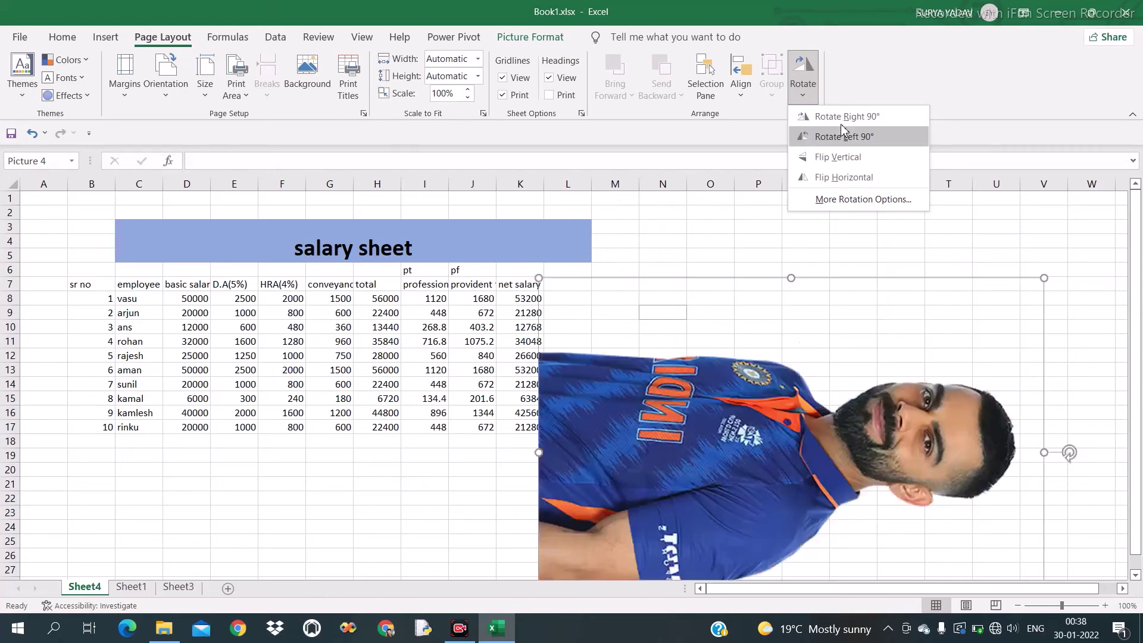
{"action": "left_click", "coordinate": [845, 116]}
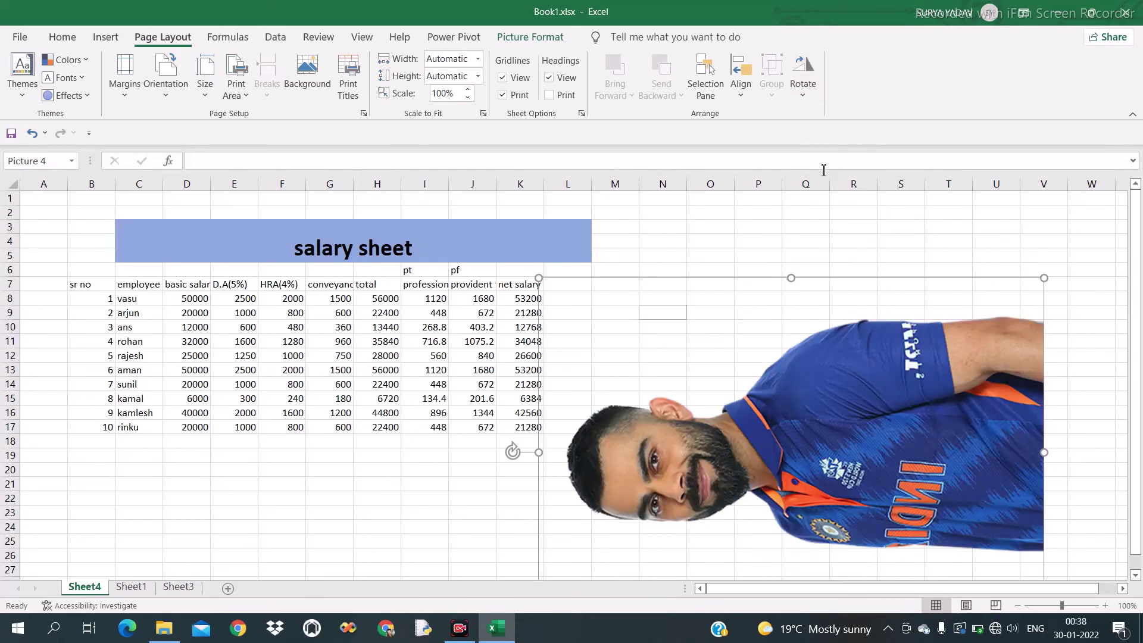
Mirror the photo horizontally and drag it left over the salary table
{"action": "left_click", "coordinate": [802, 89]}
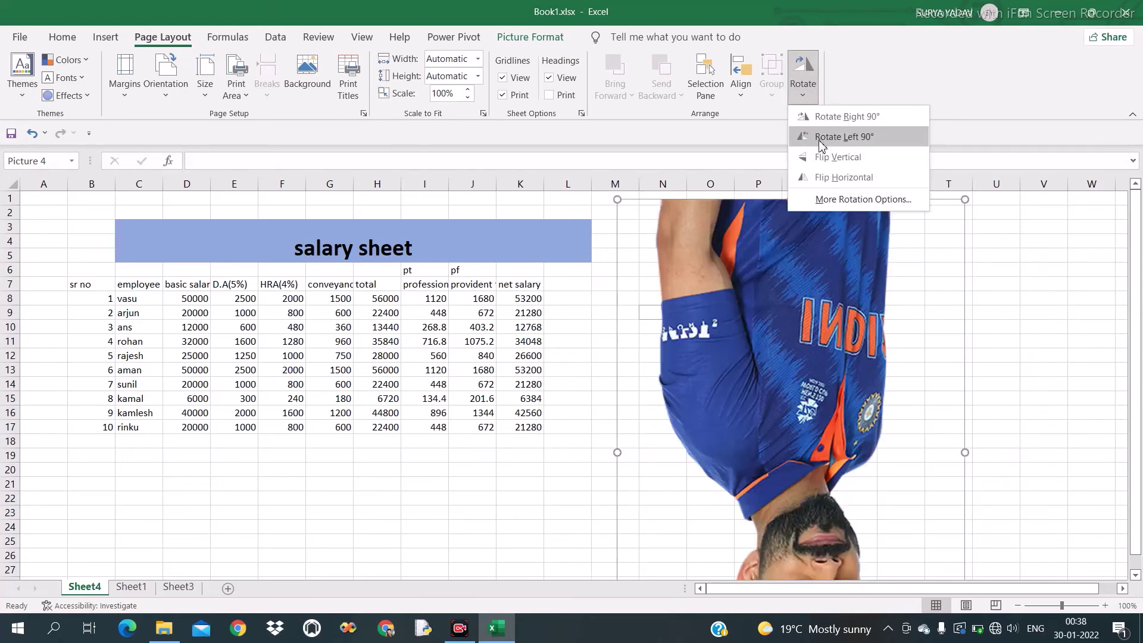
{"action": "left_click", "coordinate": [825, 177]}
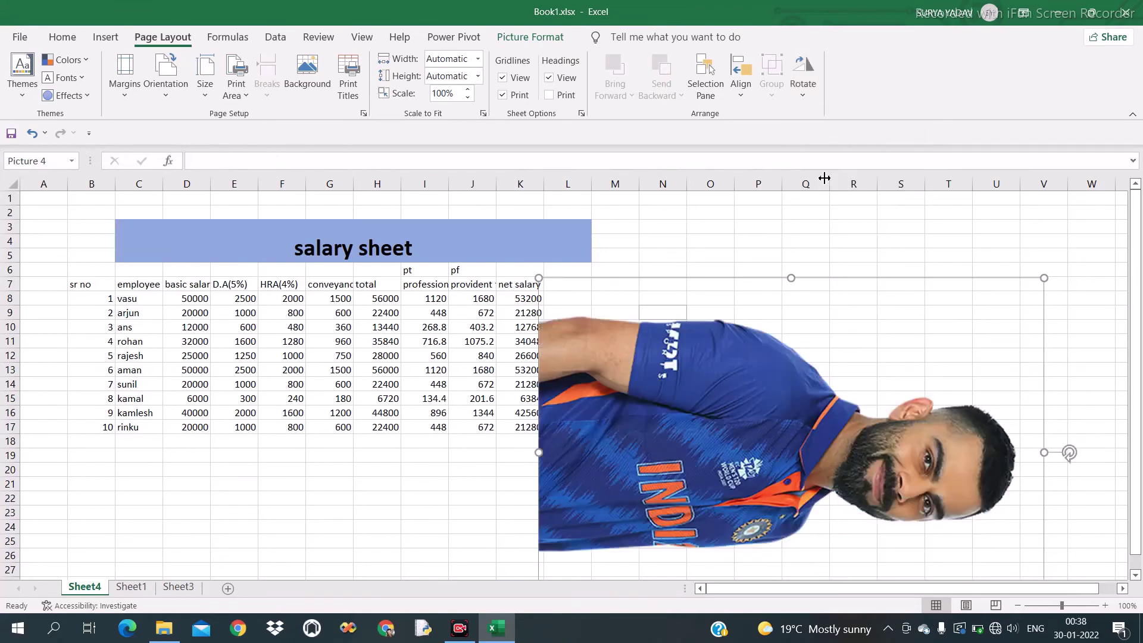
{"action": "left_click_drag", "start_coordinate": [867, 301], "coordinate": [591, 266]}
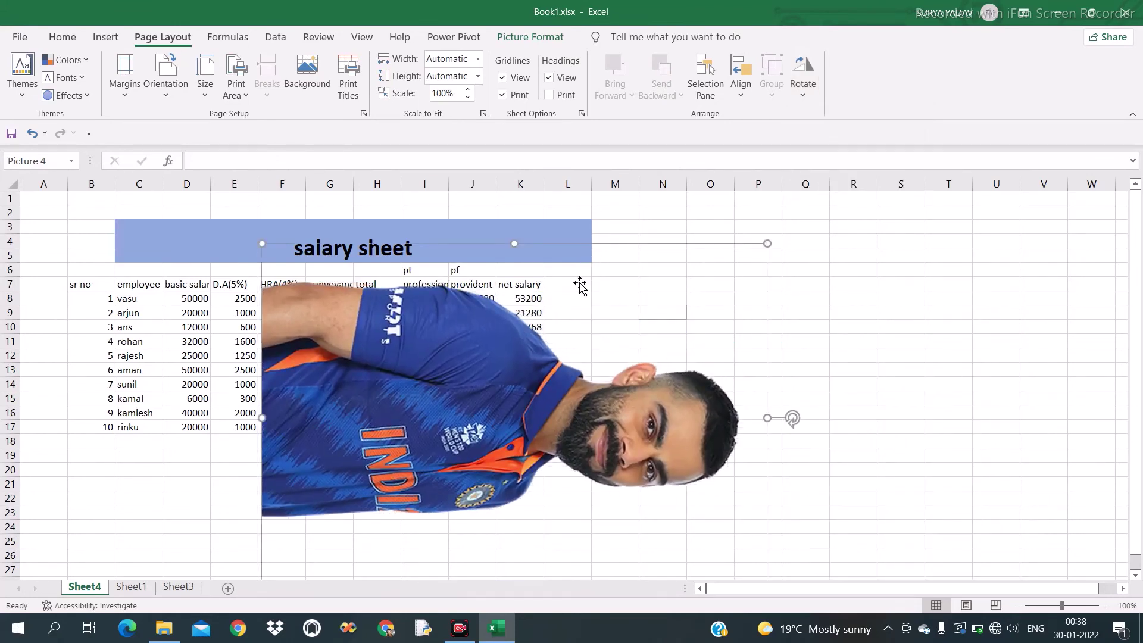
Duplicate the photo with Ctrl+D, move the copy right, and rotate it upright
{"action": "key", "text": "ctrl+d"}
{"action": "left_click_drag", "start_coordinate": [606, 319], "coordinate": [835, 367]}
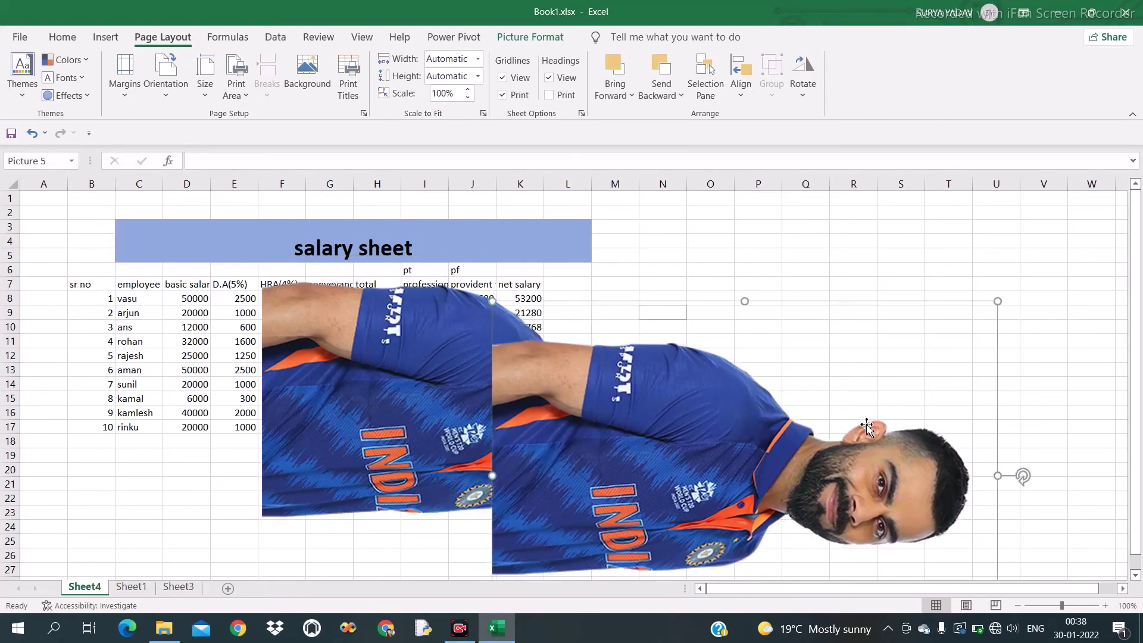
{"action": "left_click", "coordinate": [813, 101]}
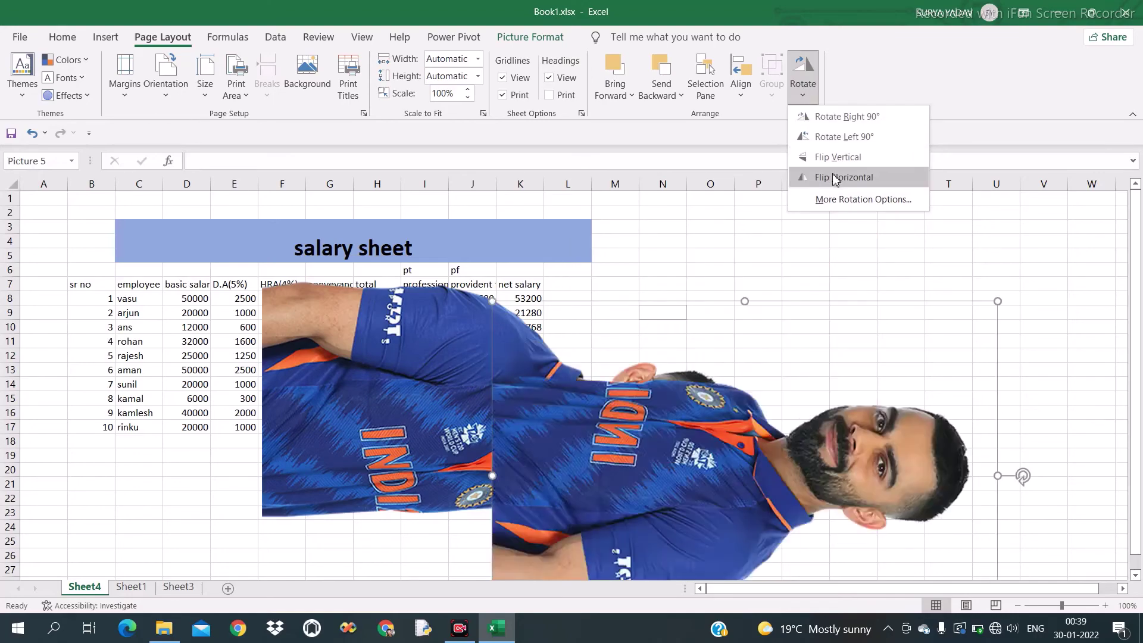
{"action": "left_click", "coordinate": [837, 137]}
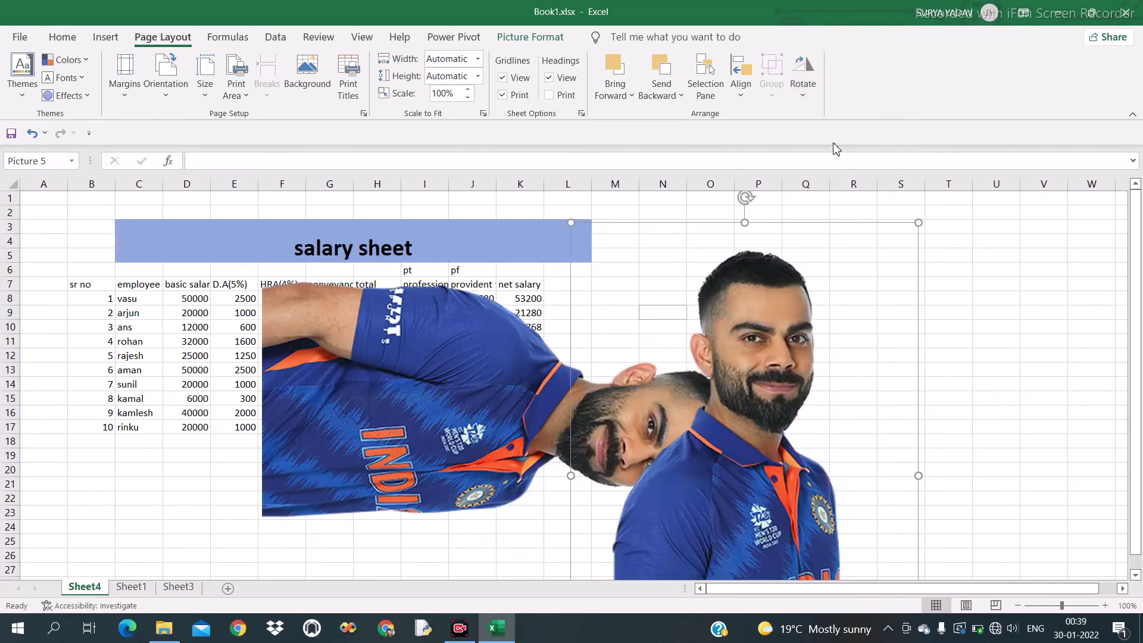
Rotate the left photo upright, slide it next to the copy, and select both photos
{"action": "left_click", "coordinate": [510, 413]}
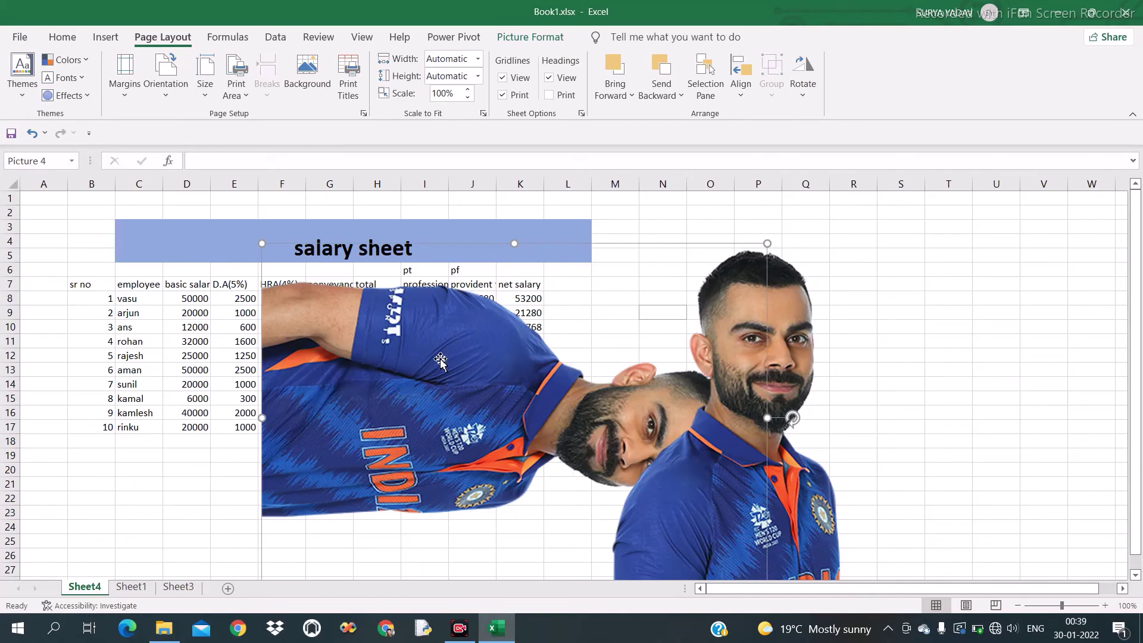
{"action": "left_click", "coordinate": [803, 77]}
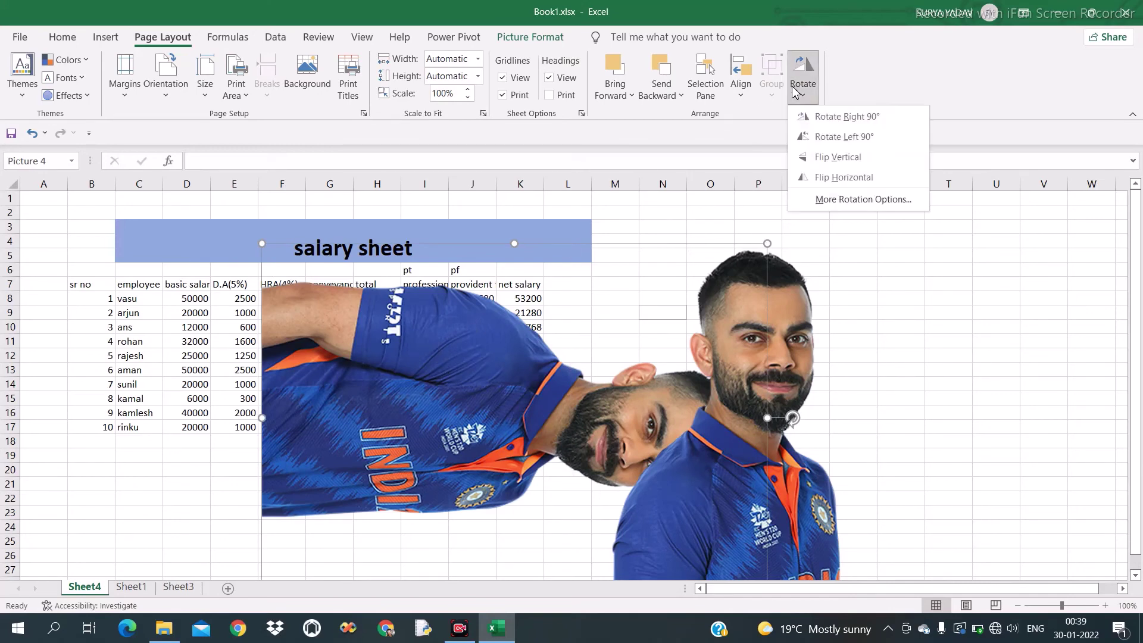
{"action": "left_click", "coordinate": [841, 138]}
{"action": "left_click", "coordinate": [714, 342]}
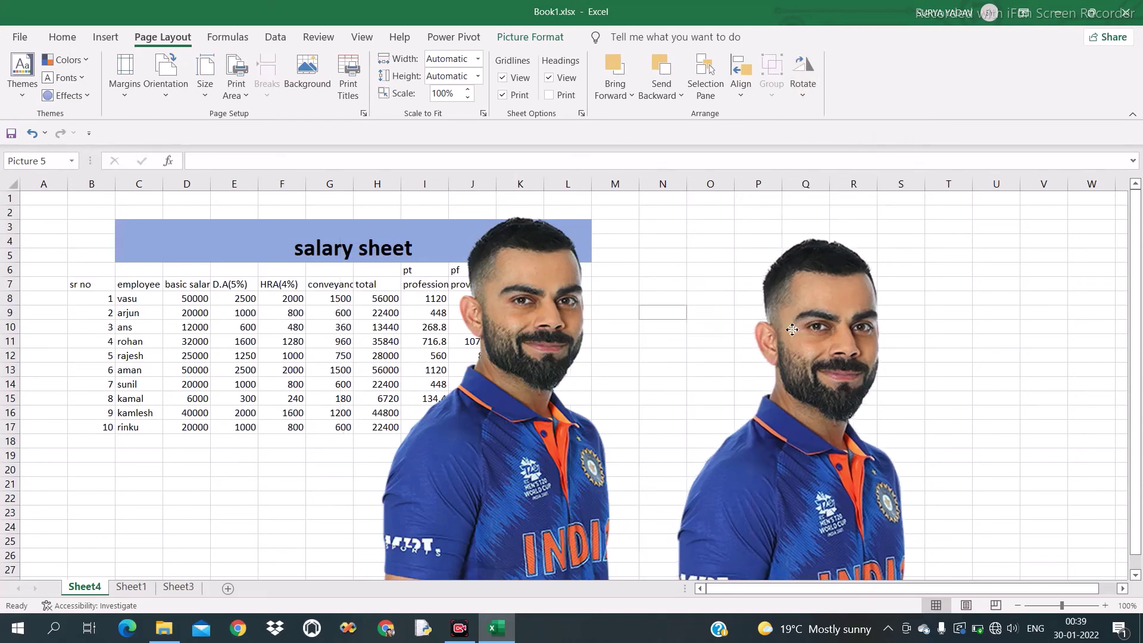
{"action": "left_click", "coordinate": [594, 348]}
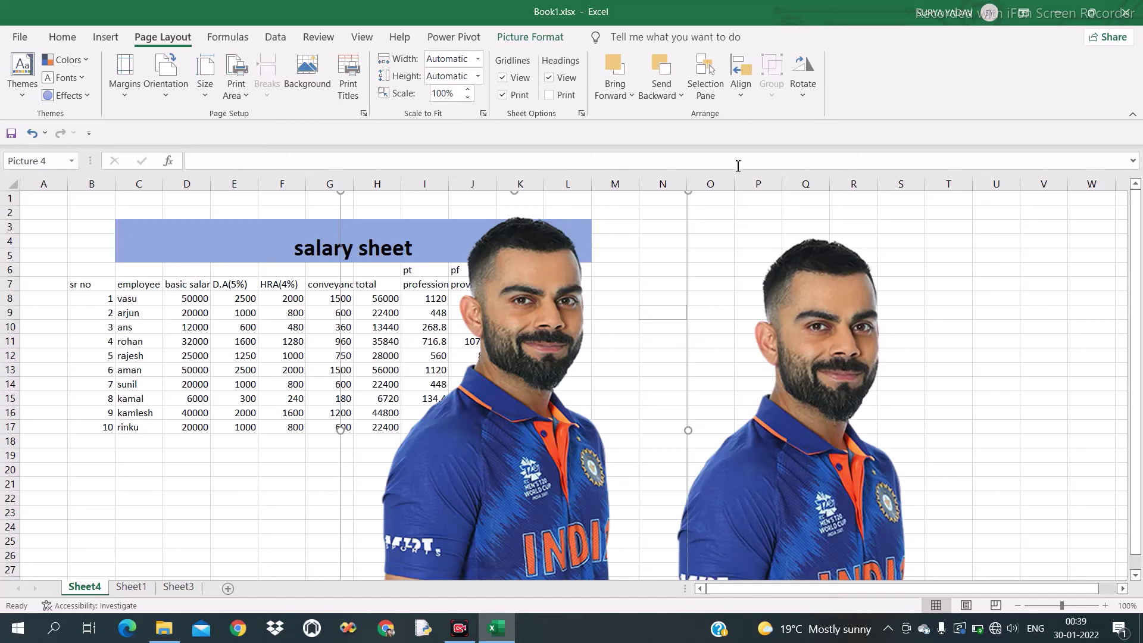
{"action": "left_click_drag", "start_coordinate": [595, 328], "coordinate": [660, 329]}
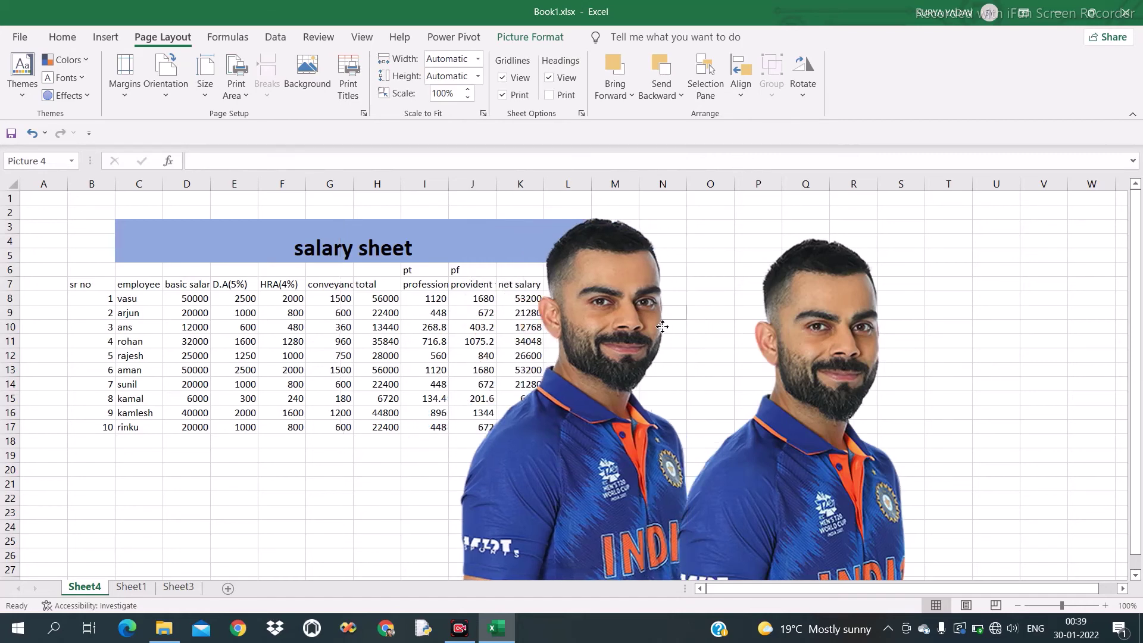
{"action": "left_click", "coordinate": [815, 347], "text": "ctrl"}
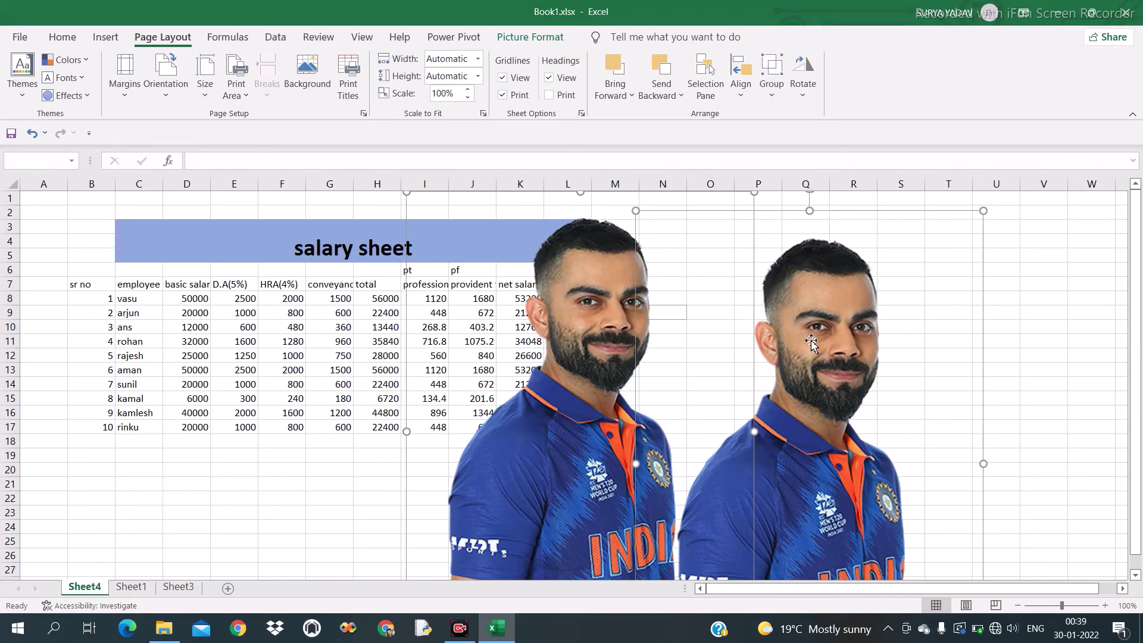
Group the two cricketer photos into one object and resize the left photo within it
{"action": "left_click", "coordinate": [778, 98]}
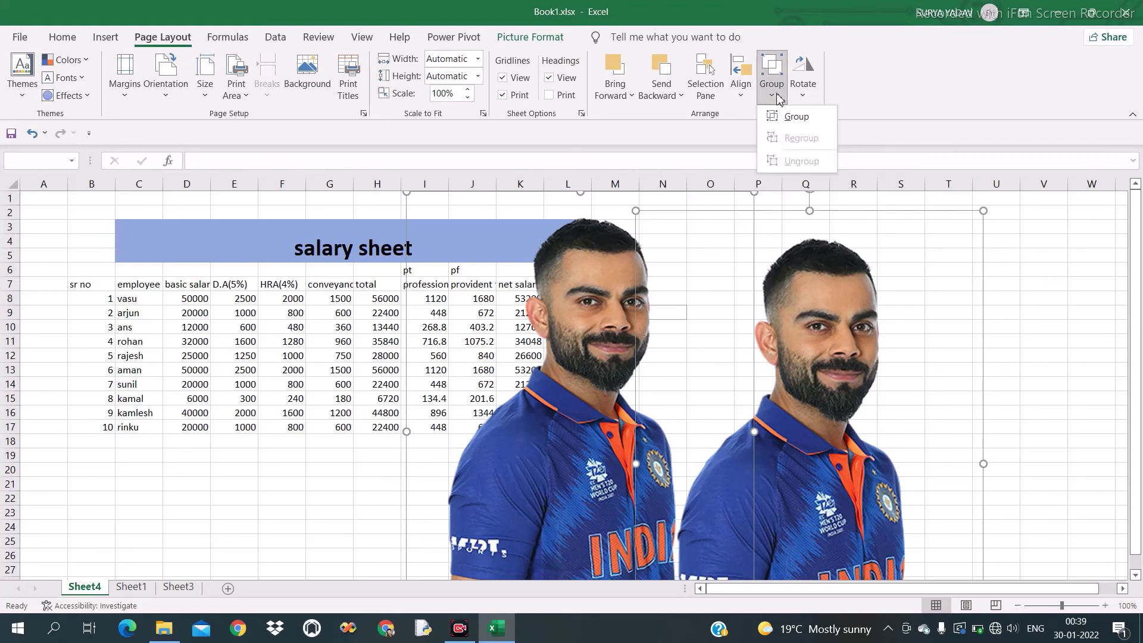
{"action": "left_click", "coordinate": [792, 124]}
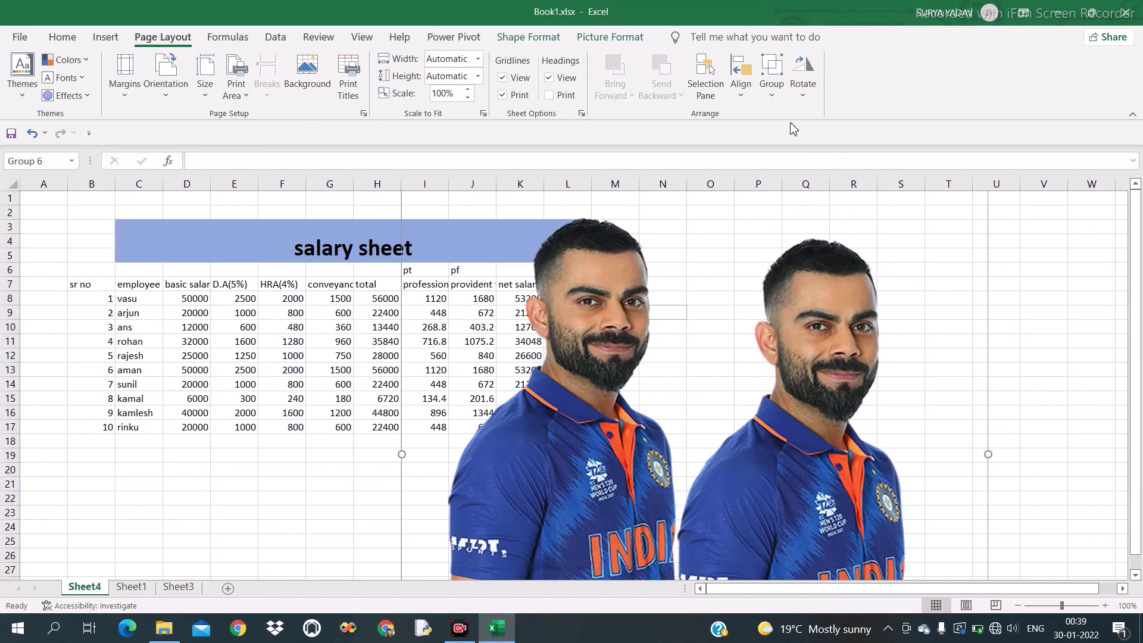
{"action": "left_click_drag", "start_coordinate": [648, 313], "coordinate": [480, 298]}
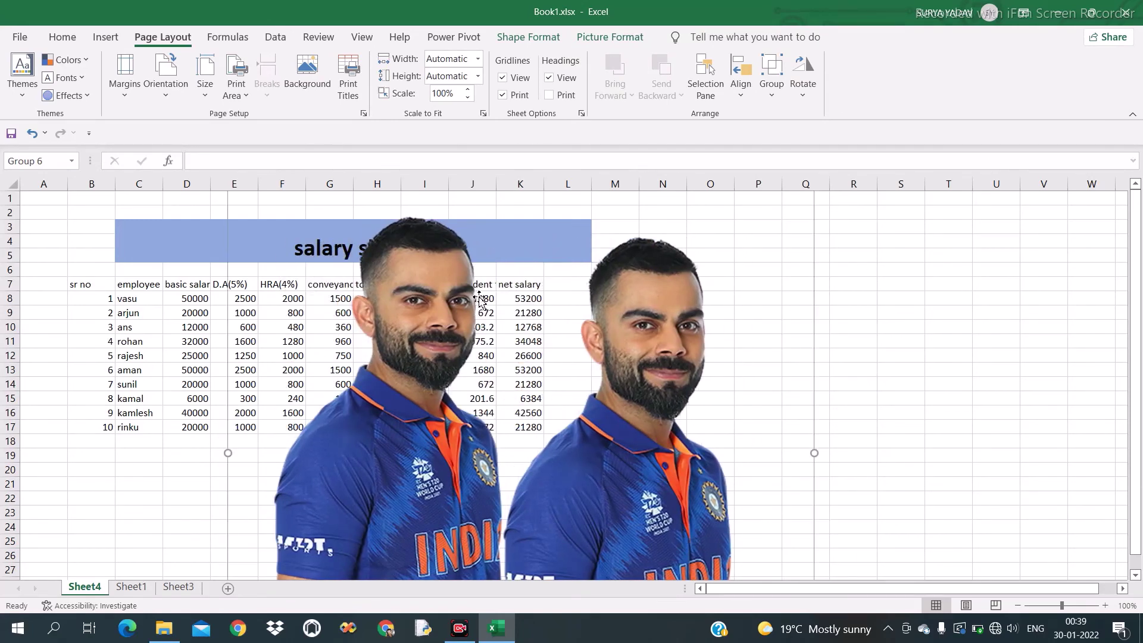
{"action": "left_click", "coordinate": [393, 288]}
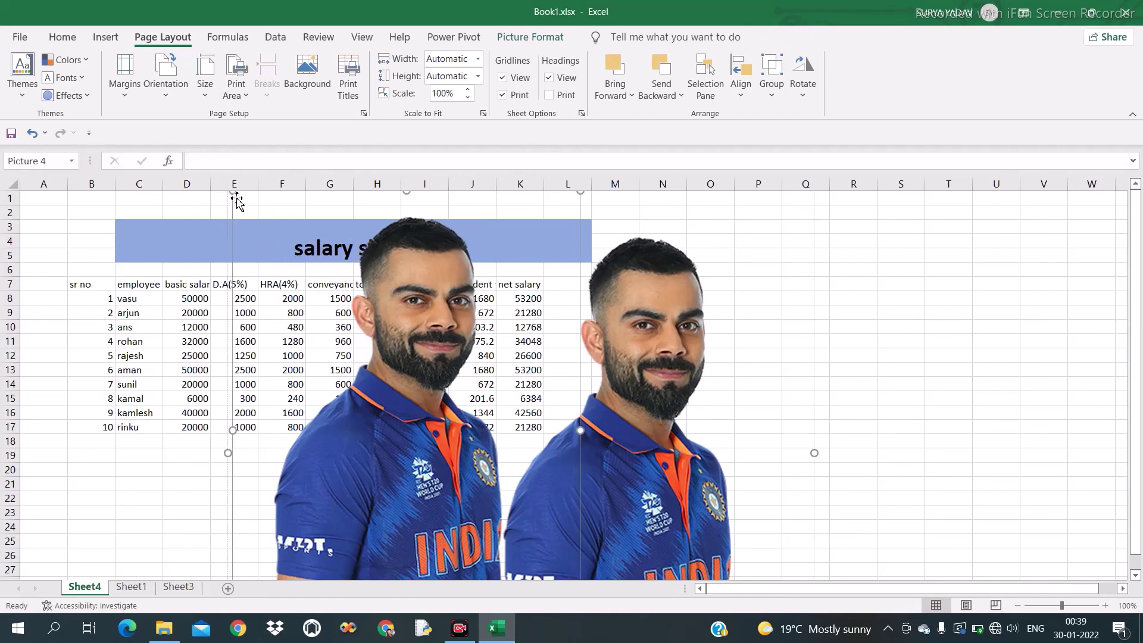
{"action": "mouse_move", "coordinate": [237, 201]}
{"action": "left_mouse_down"}
{"action": "mouse_move", "coordinate": [405, 324]}
{"action": "mouse_move", "coordinate": [256, 222]}
{"action": "left_mouse_up"}
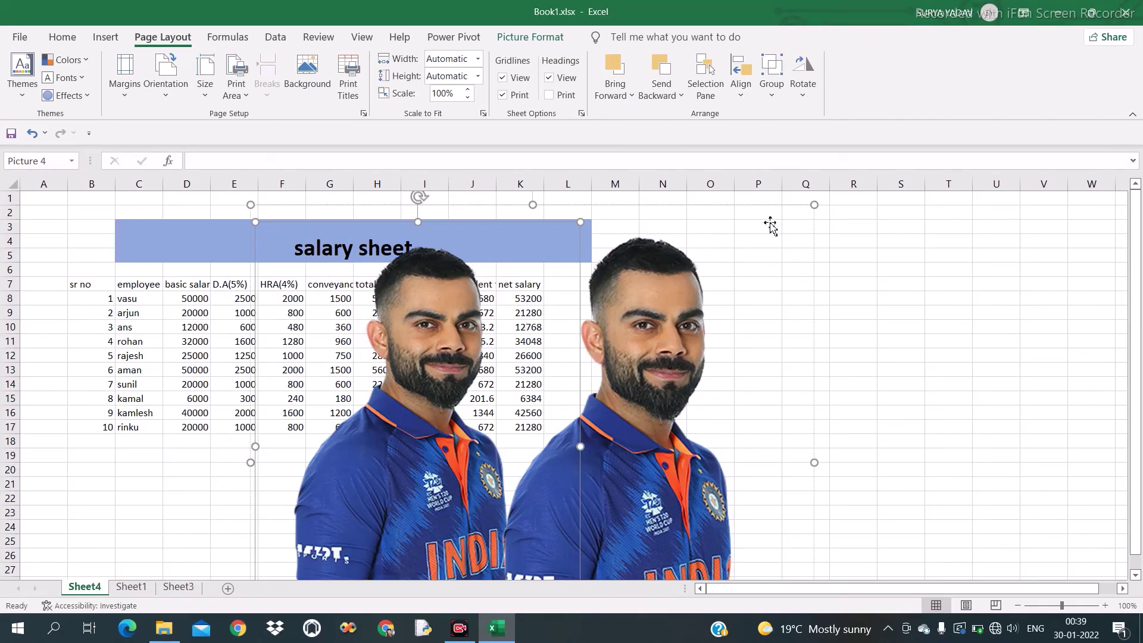
Shrink the photo group and position it just right of the salary table, leaving alignment unchanged
{"action": "left_click", "coordinate": [813, 206]}
{"action": "left_click_drag", "start_coordinate": [813, 206], "coordinate": [618, 364]}
{"action": "left_click_drag", "start_coordinate": [606, 373], "coordinate": [799, 248]}
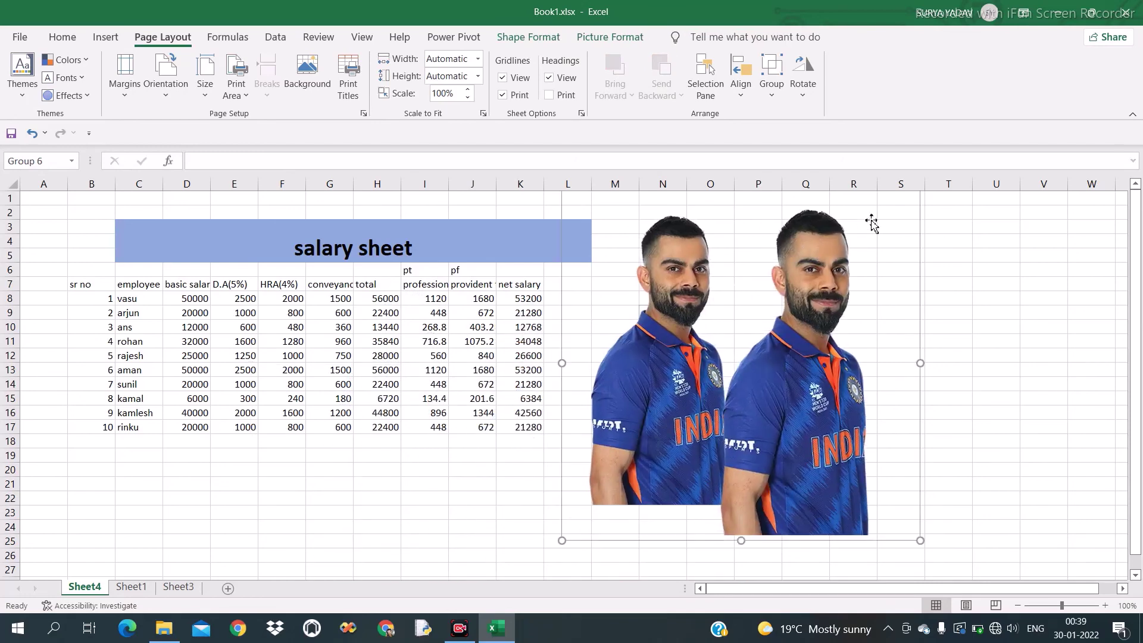
{"action": "left_click_drag", "start_coordinate": [850, 273], "coordinate": [780, 309]}
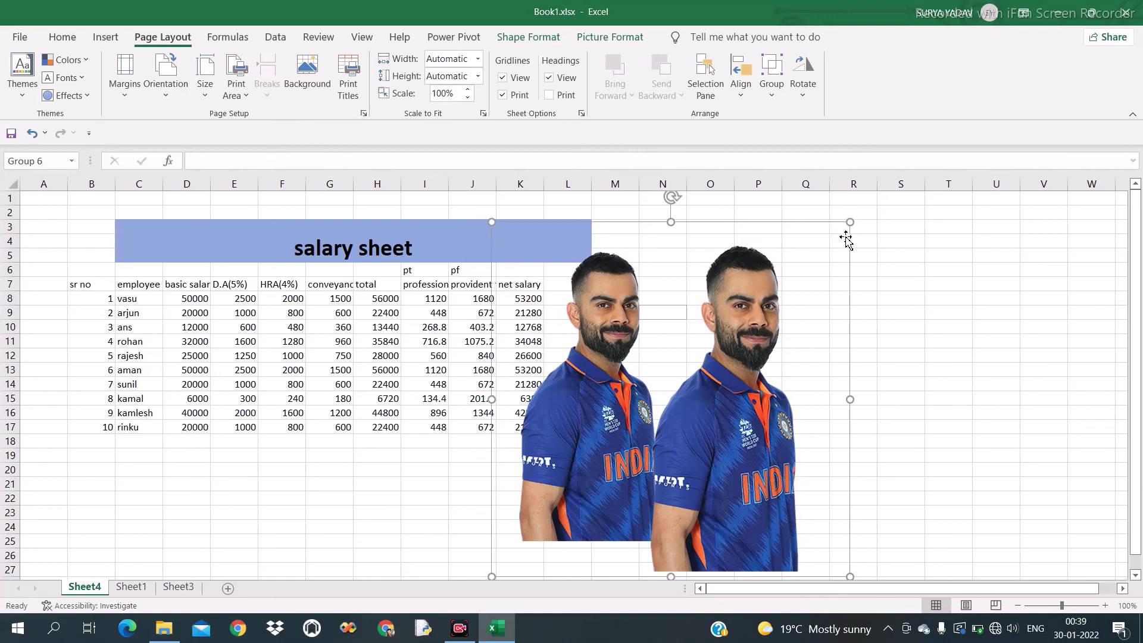
{"action": "left_click_drag", "start_coordinate": [850, 223], "coordinate": [778, 290]}
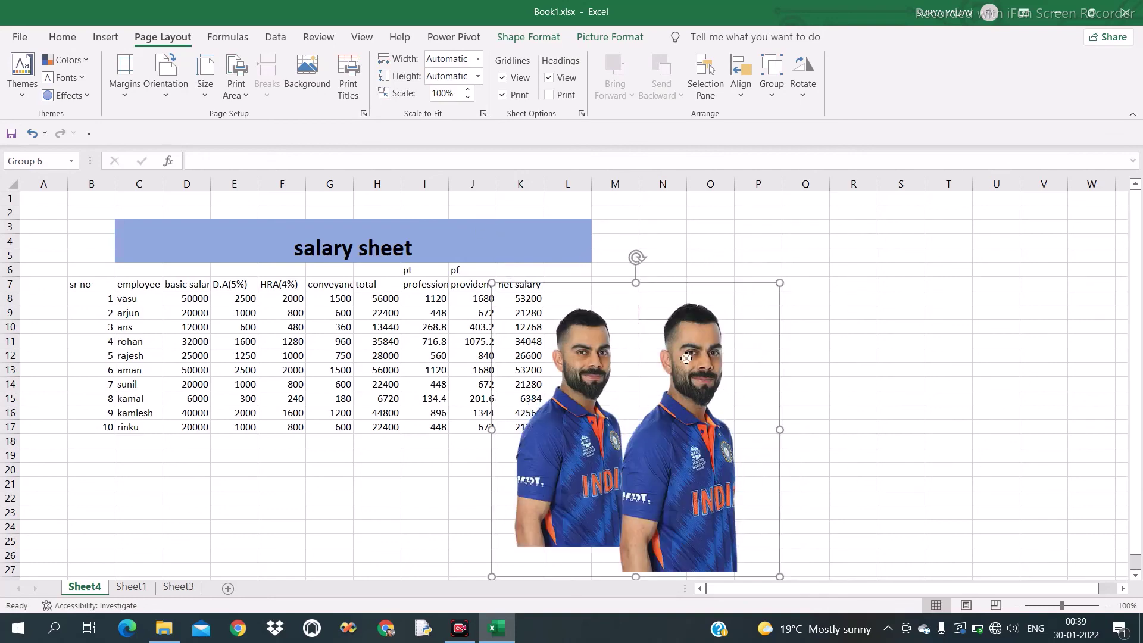
{"action": "left_click_drag", "start_coordinate": [685, 361], "coordinate": [757, 298]}
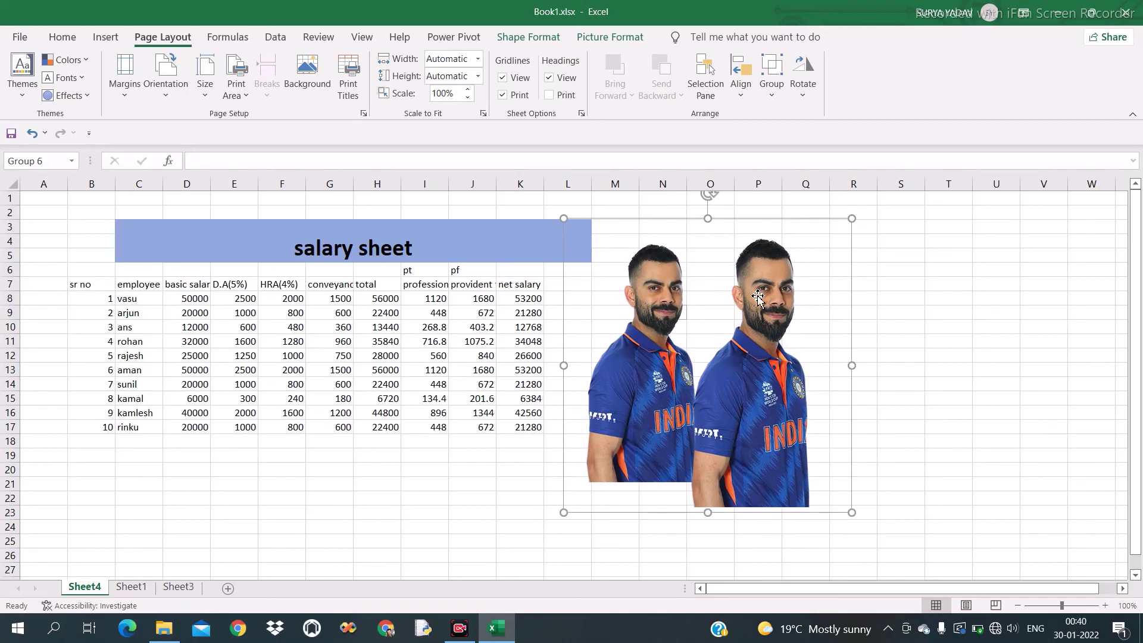
{"action": "left_click", "coordinate": [742, 95]}
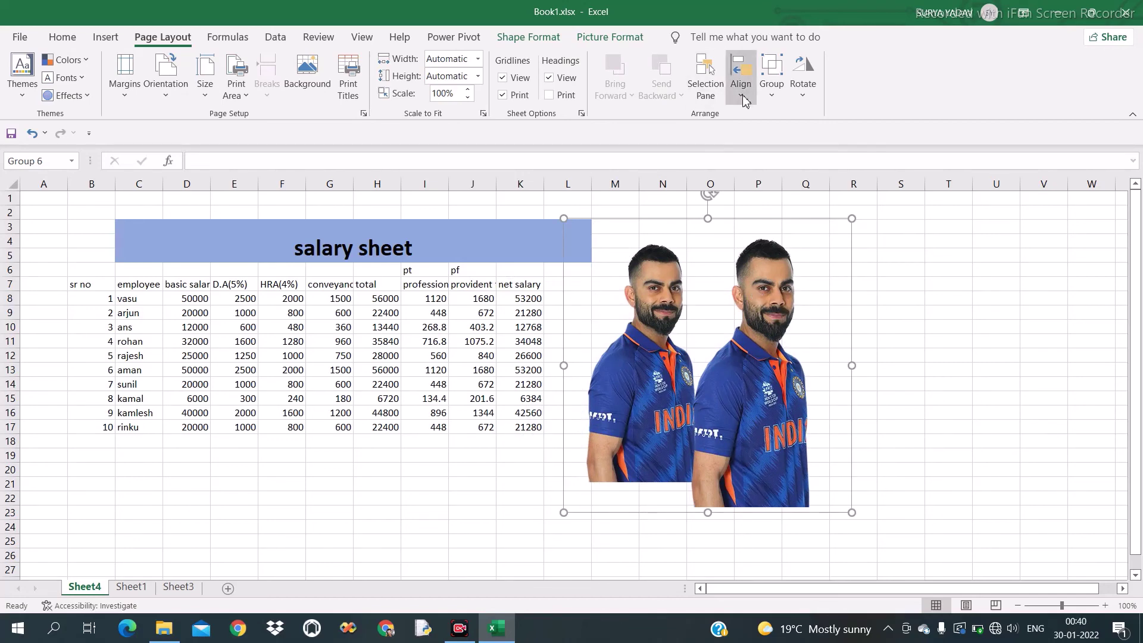
{"action": "left_click", "coordinate": [895, 306]}
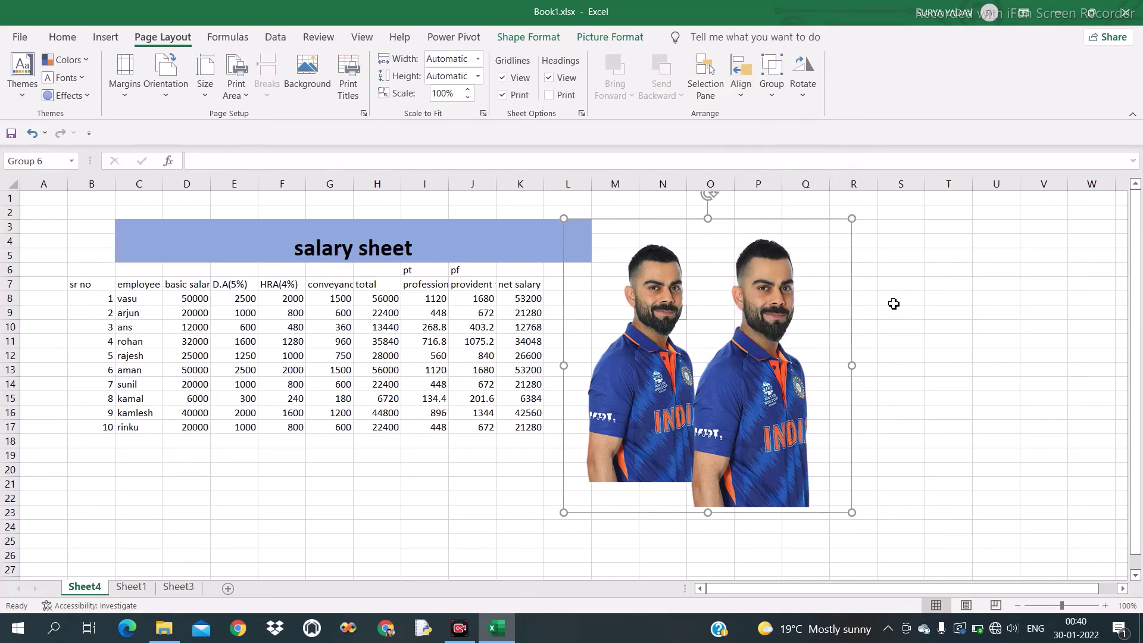